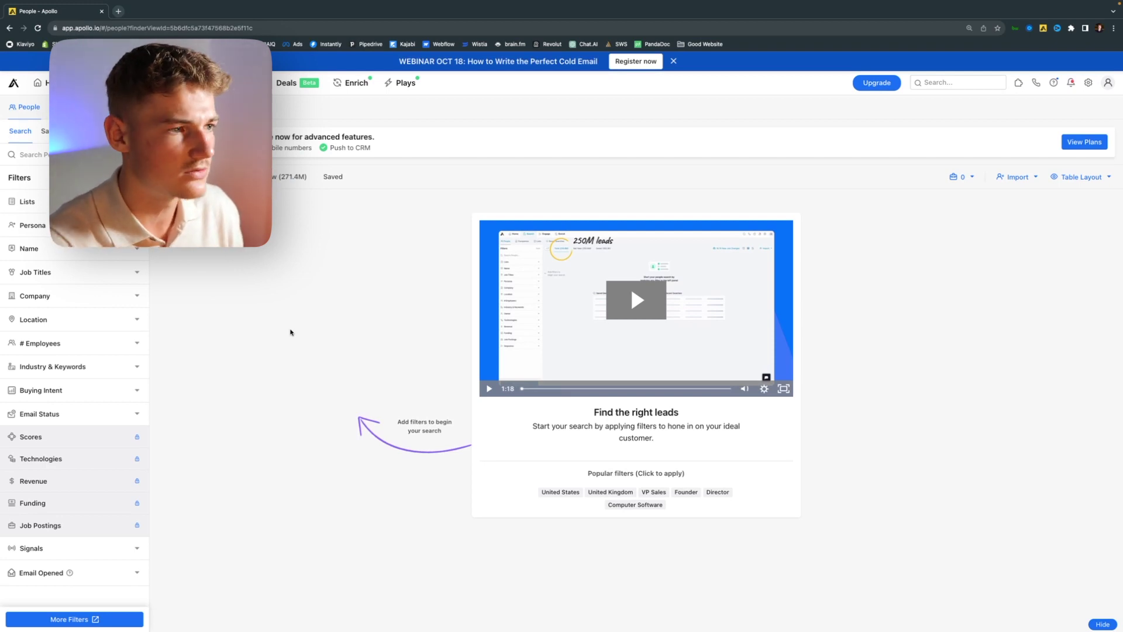
- Open the plan upgrade page and compare the pricing and features of the Free, Basic, Professional and Organization plans
{"action": "left_click", "coordinate": [877, 82]}
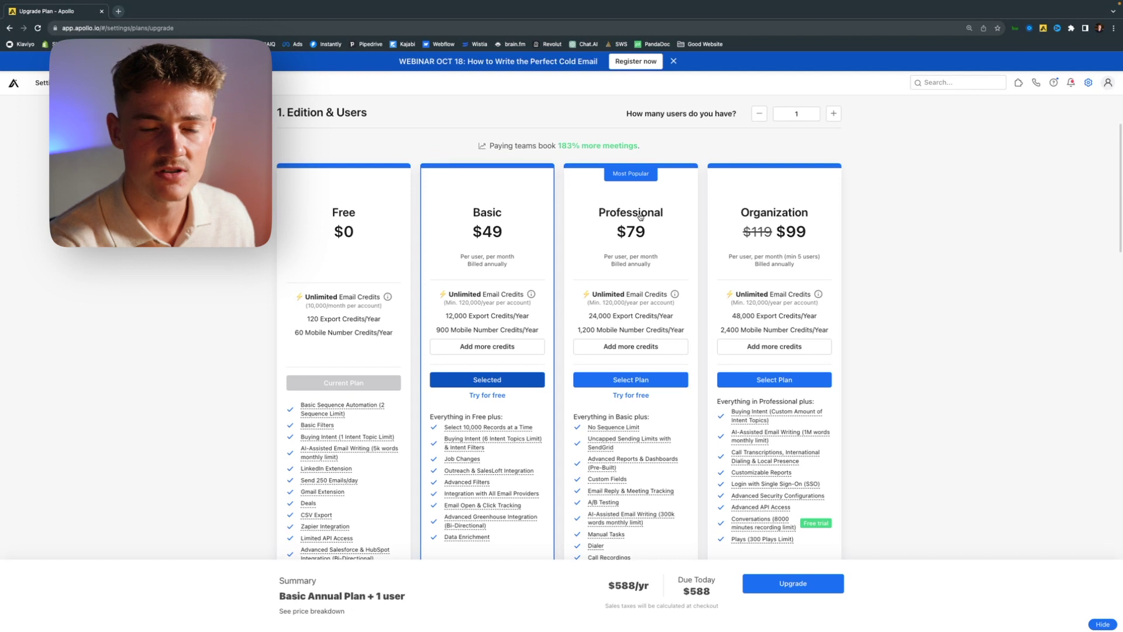
{"action": "scroll", "coordinate": [639, 216], "scroll_direction": "up", "scroll_amount": 2}
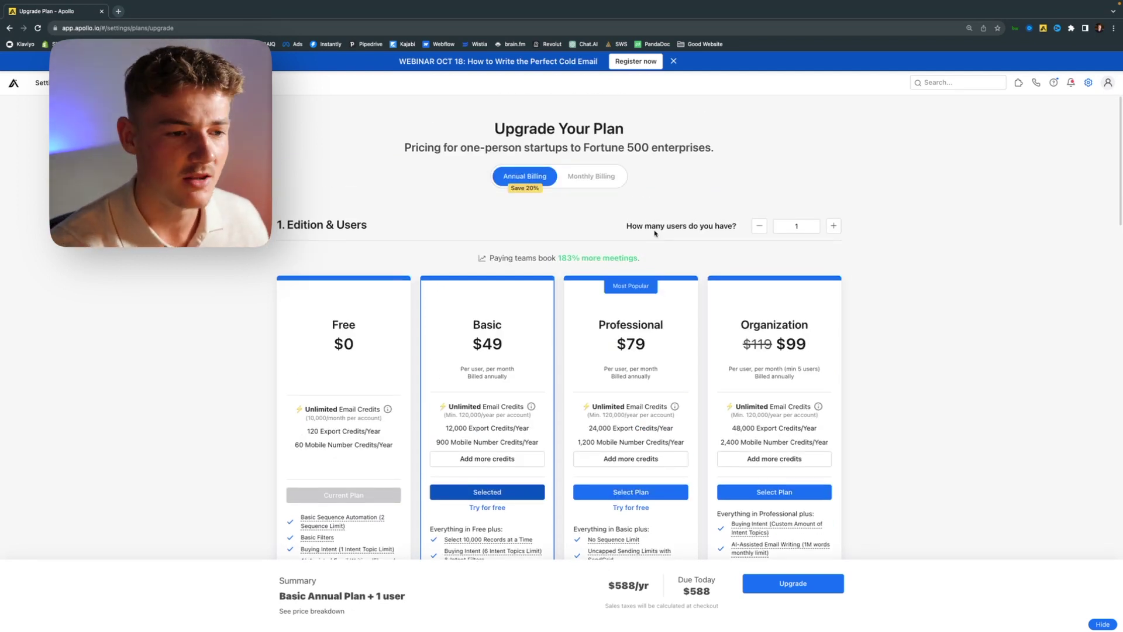
{"action": "scroll", "coordinate": [655, 234], "scroll_direction": "down", "scroll_amount": 1}
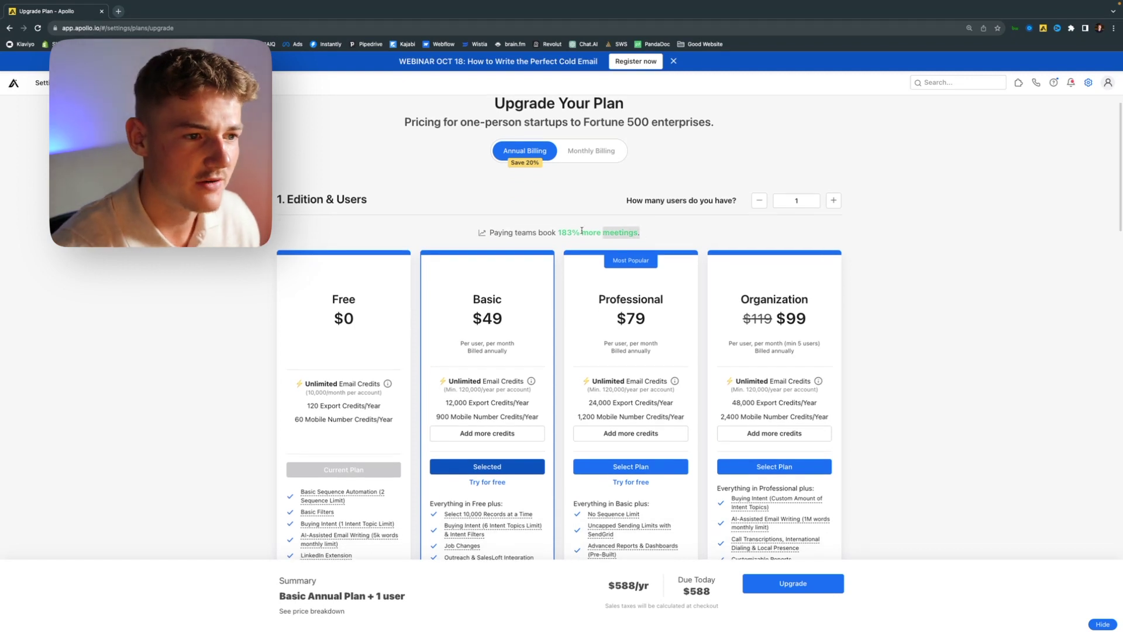
{"action": "left_click_drag", "start_coordinate": [488, 234], "coordinate": [668, 234]}
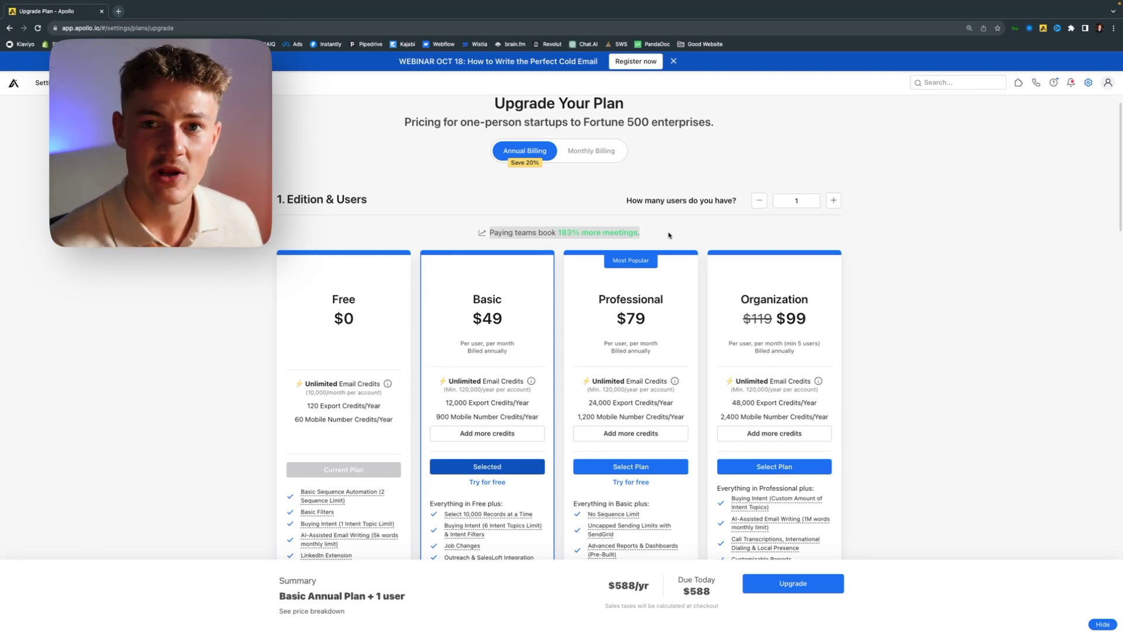
{"action": "left_click", "coordinate": [669, 234]}
{"action": "scroll", "coordinate": [585, 205], "scroll_direction": "down", "scroll_amount": 5}
{"action": "scroll", "coordinate": [526, 175], "scroll_direction": "up", "scroll_amount": 1}
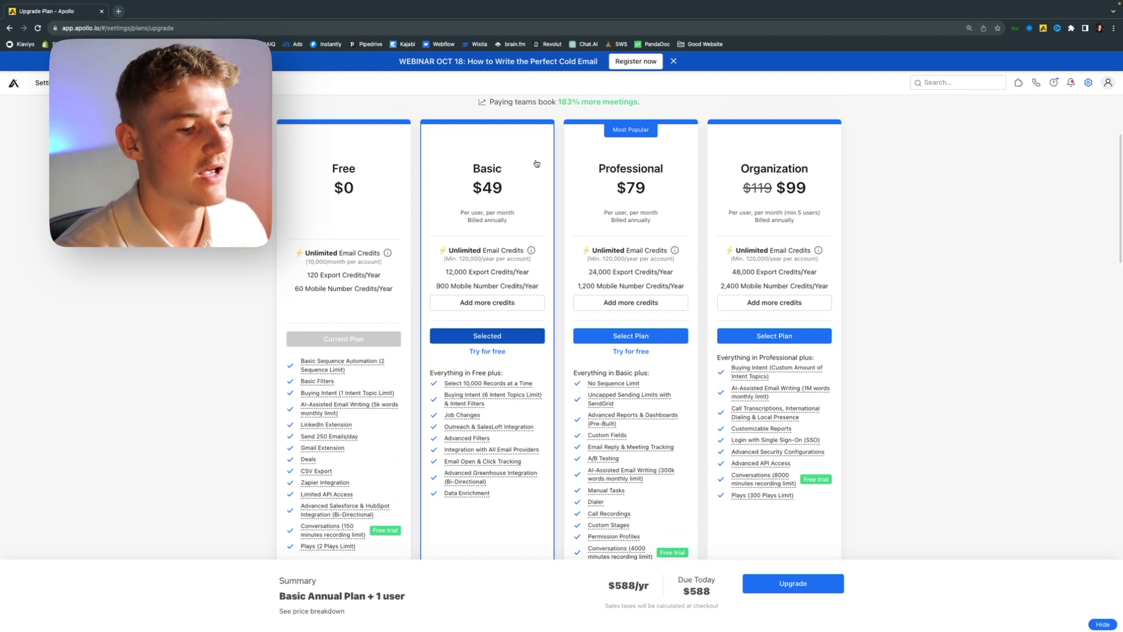
{"action": "scroll", "coordinate": [519, 175], "scroll_direction": "down", "scroll_amount": 3}
{"action": "scroll", "coordinate": [515, 234], "scroll_direction": "up", "scroll_amount": 5}
{"action": "scroll", "coordinate": [511, 267], "scroll_direction": "down", "scroll_amount": 2}
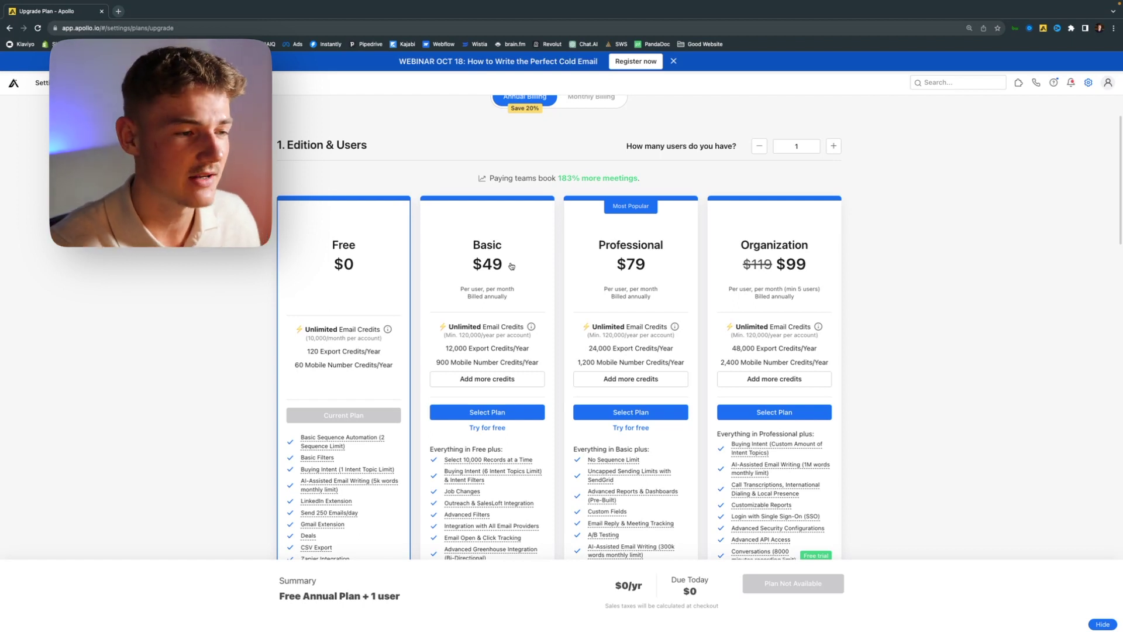
{"action": "left_click", "coordinate": [631, 264]}
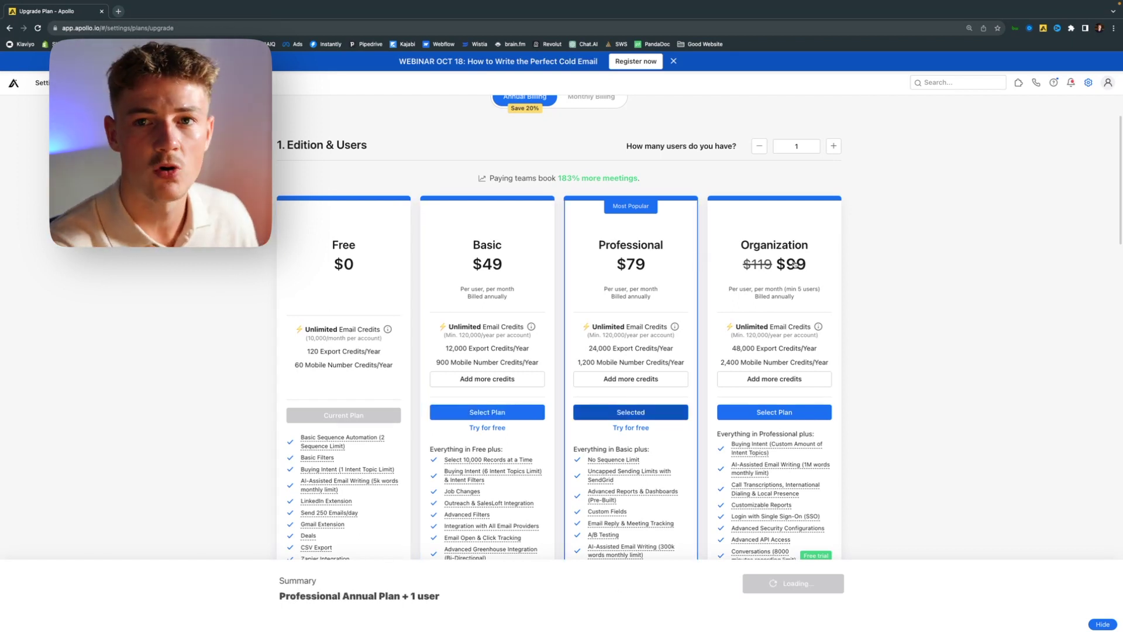
{"action": "scroll", "coordinate": [793, 264], "scroll_direction": "up", "scroll_amount": 2}
- Leave the pricing page and open the Sequences section for outreach campaigns
{"action": "left_click", "coordinate": [13, 84]}
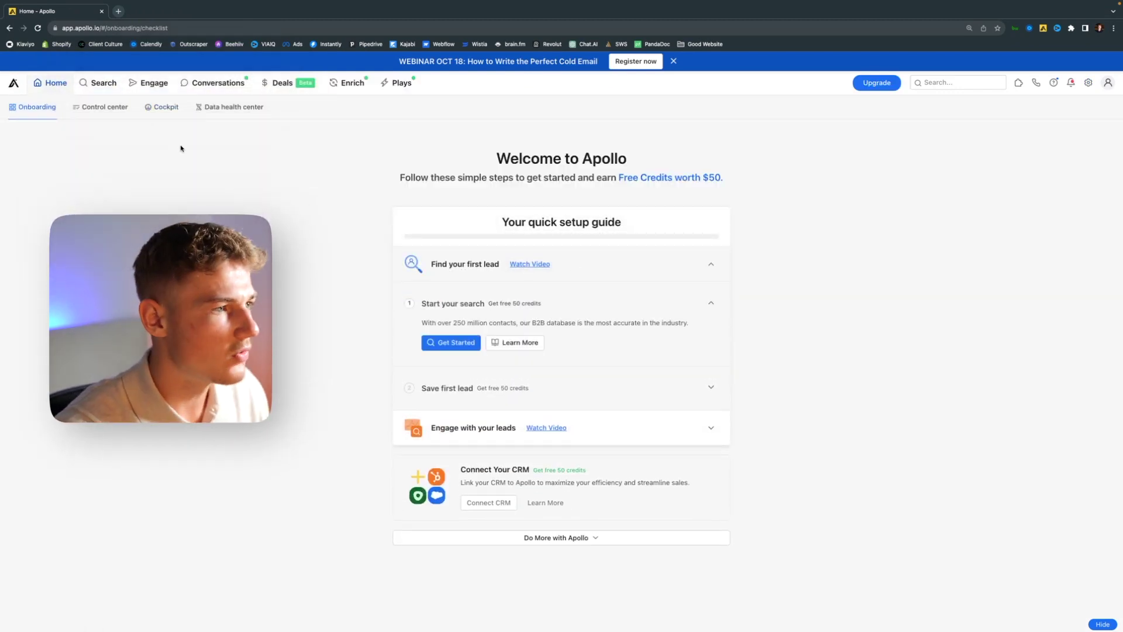
{"action": "mouse_move", "coordinate": [149, 82]}
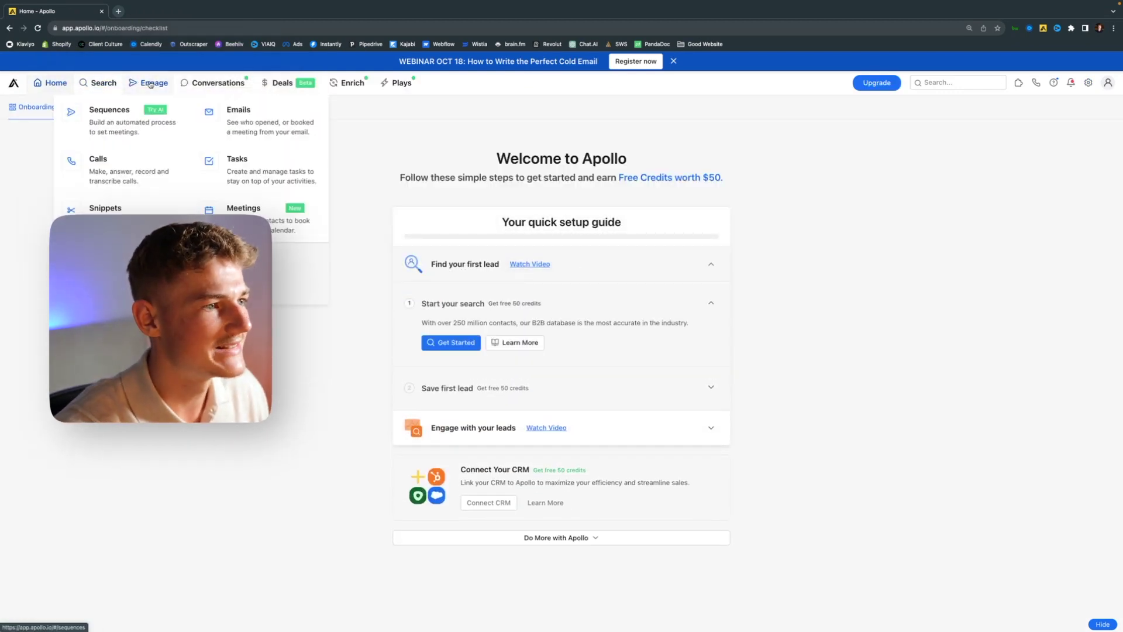
{"action": "left_click", "coordinate": [119, 118]}
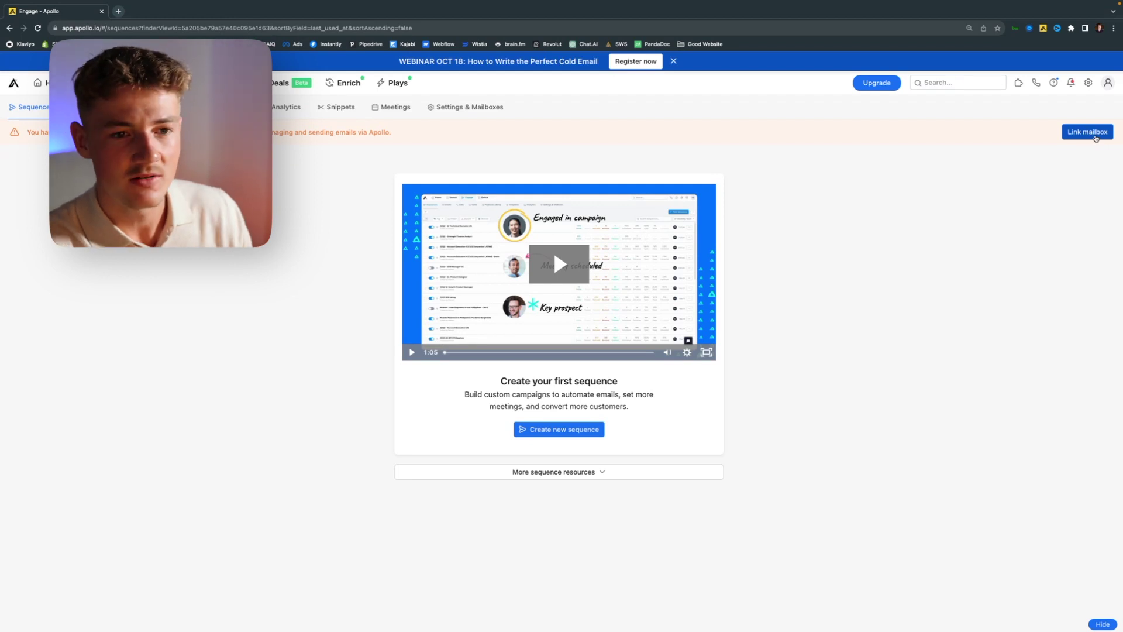
- Link the prefilled e-mail address as the sending mailbox, agreeing to comply with the Terms of Services
{"action": "left_click", "coordinate": [1094, 134]}
{"action": "triple_click", "coordinate": [515, 314]}
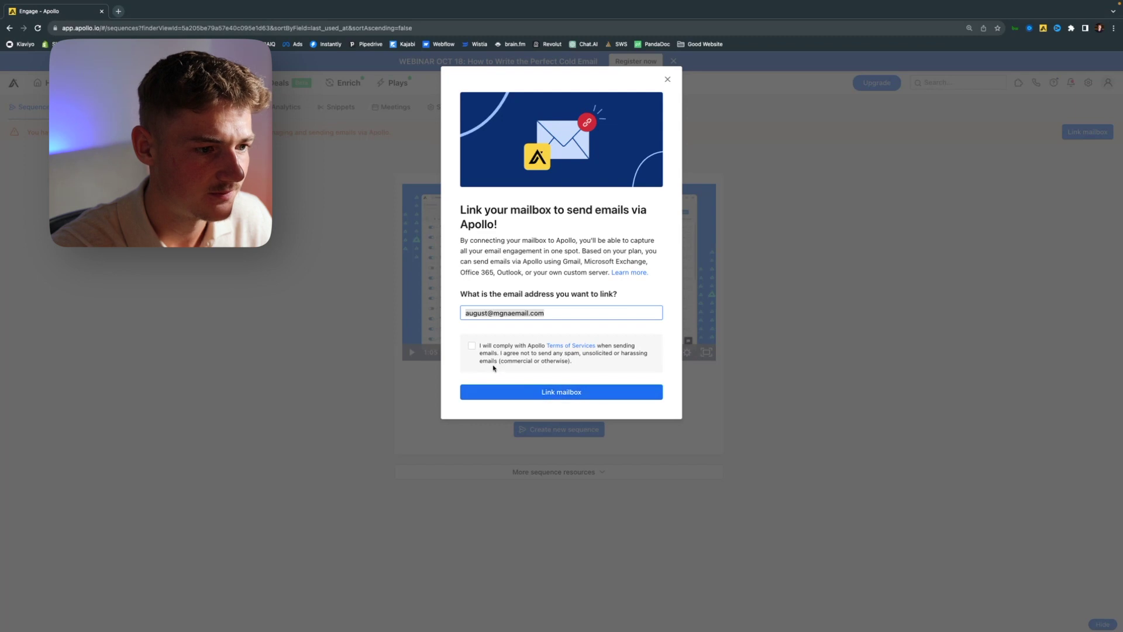
{"action": "left_click", "coordinate": [473, 348]}
{"action": "left_click", "coordinate": [472, 346]}
{"action": "left_click", "coordinate": [560, 391]}
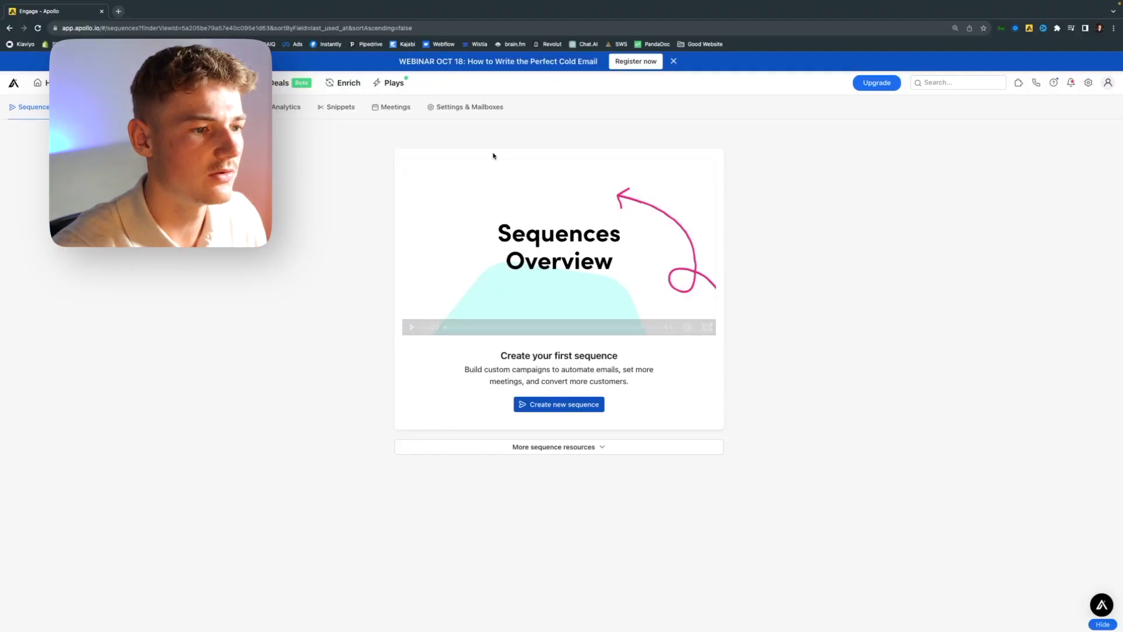
- Create a new sequence from scratch named "Apollo | Apparel | US" with the Normal Business Hours schedule
{"action": "left_click", "coordinate": [526, 404]}
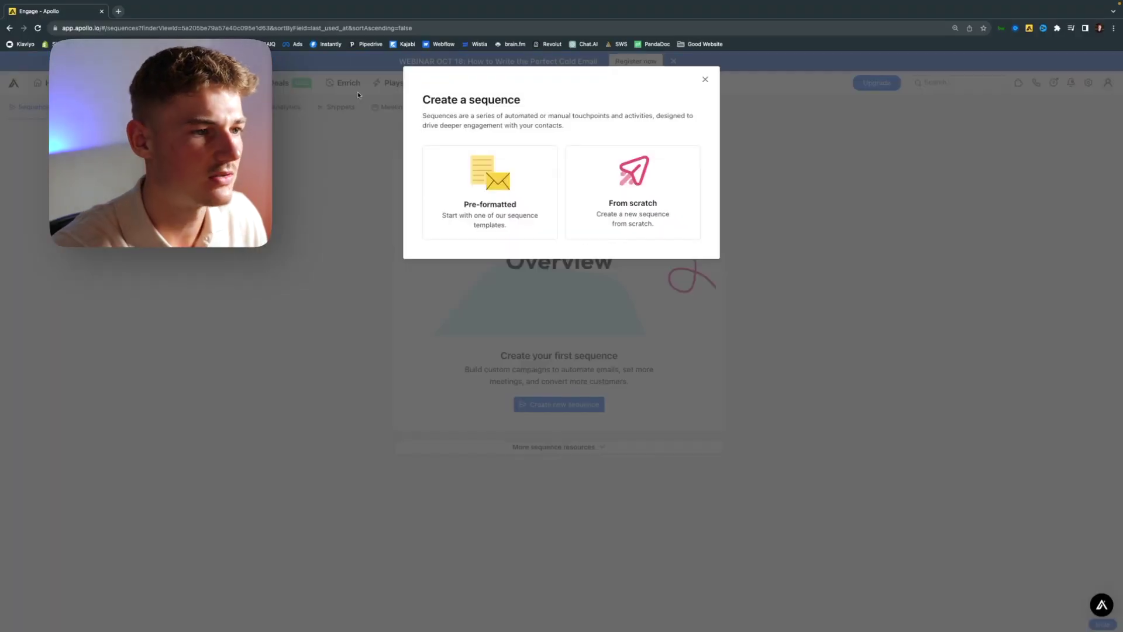
{"action": "left_click", "coordinate": [600, 183]}
{"action": "type", "text": "A"}
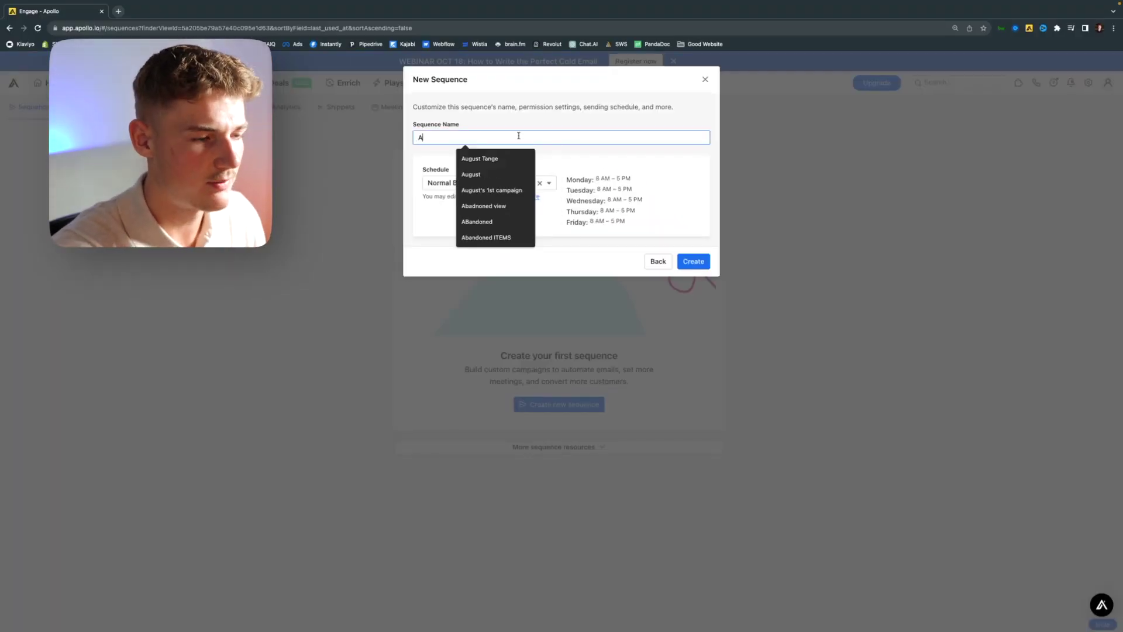
{"action": "type", "text": "pollo | Ap"}
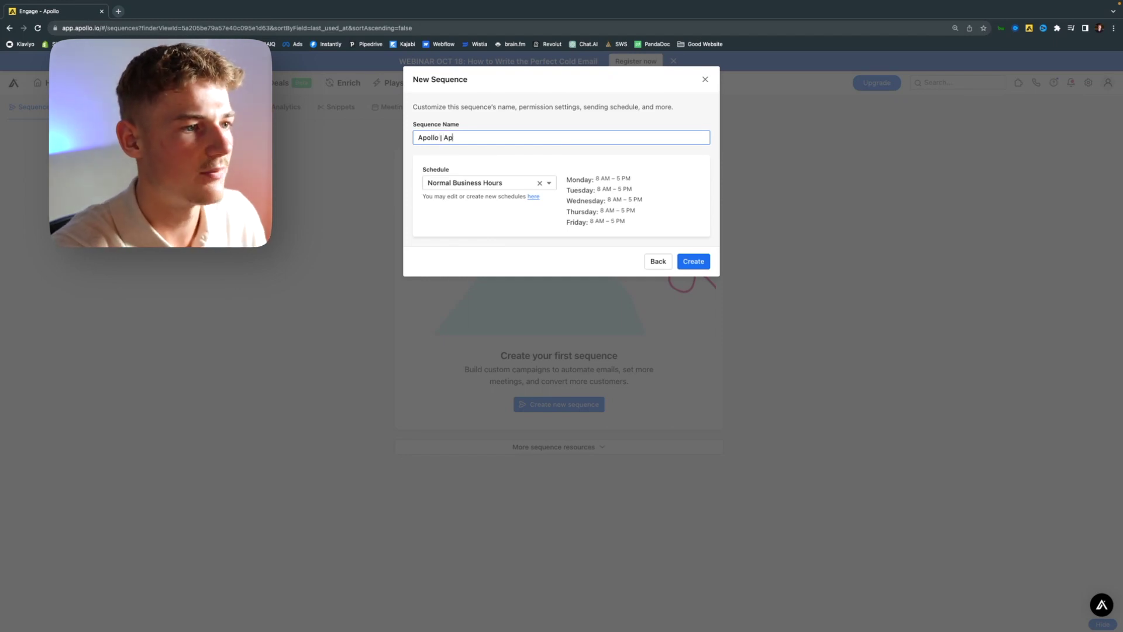
{"action": "type", "text": "parel | US"}
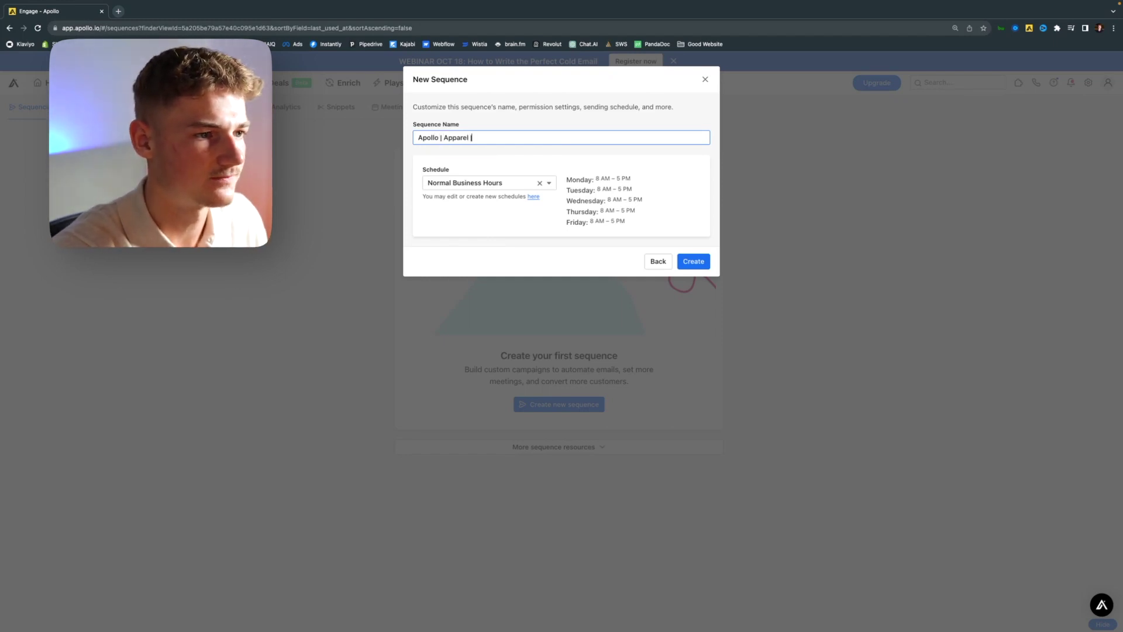
{"action": "left_click", "coordinate": [704, 268]}
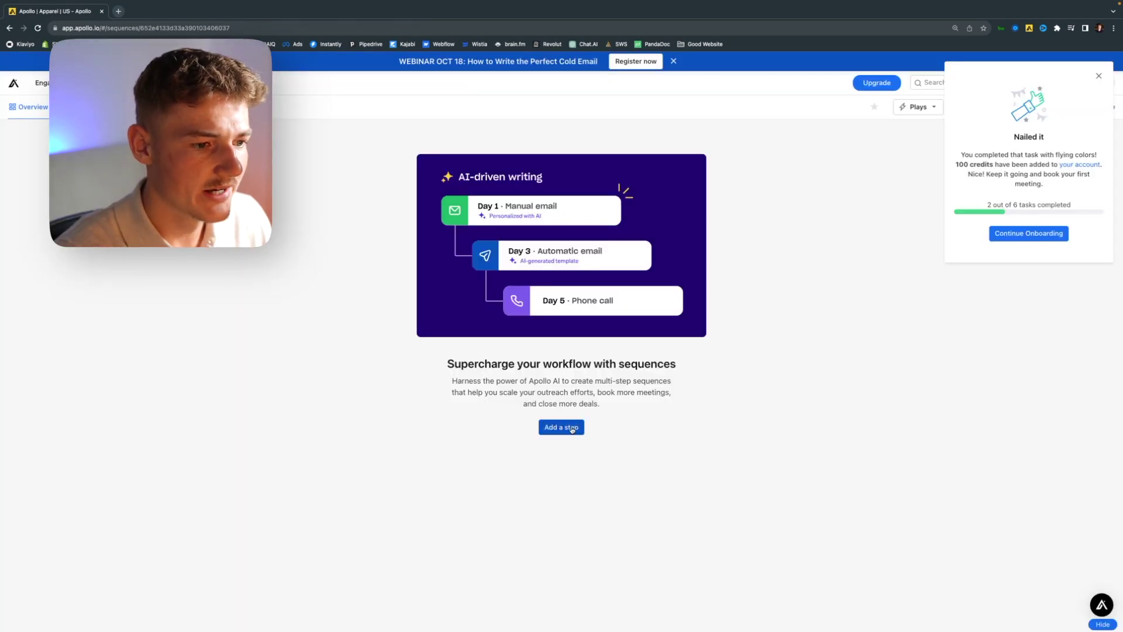
- Add an automatic email as the sequence's first step, starting 30 minutes after the contact is added
{"action": "left_click", "coordinate": [571, 435]}
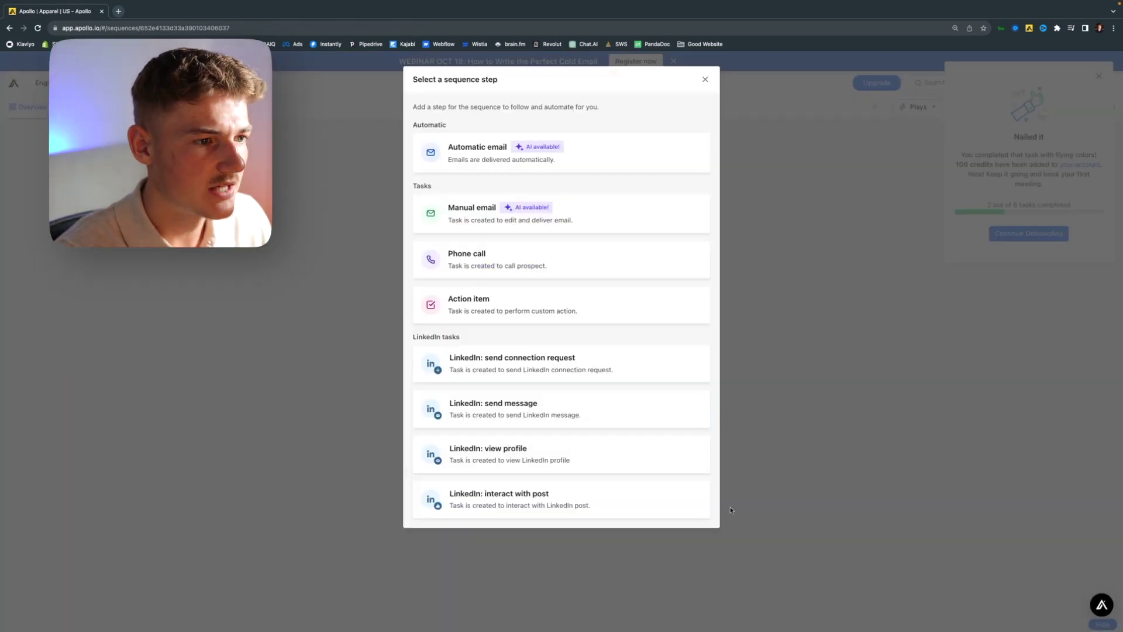
{"action": "left_click", "coordinate": [489, 155]}
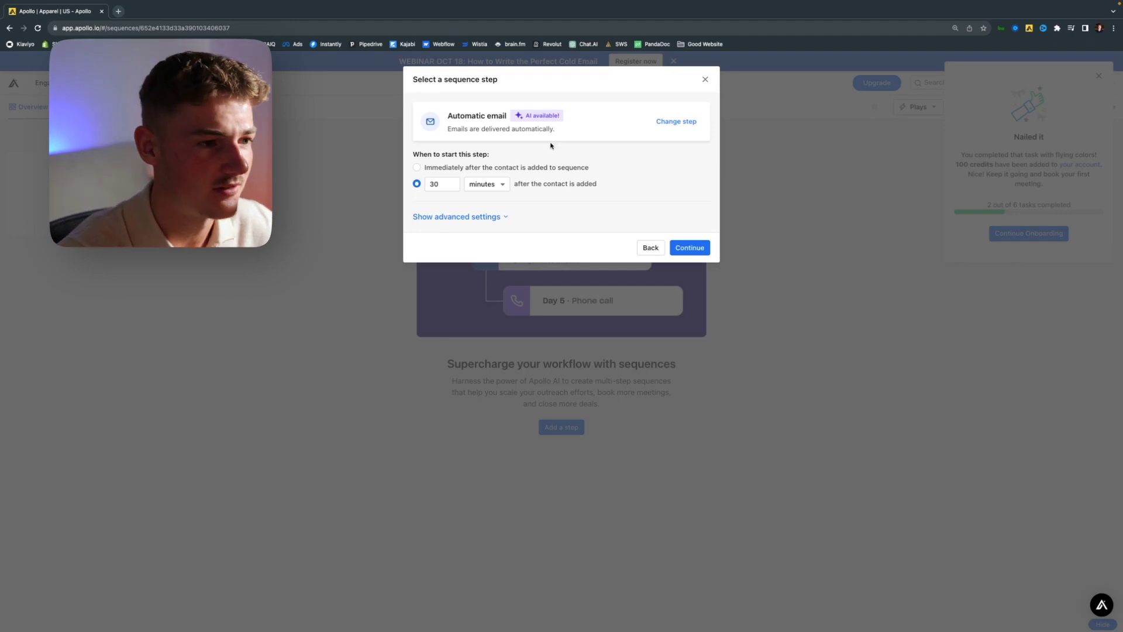
{"action": "left_click_drag", "start_coordinate": [412, 154], "coordinate": [623, 151]}
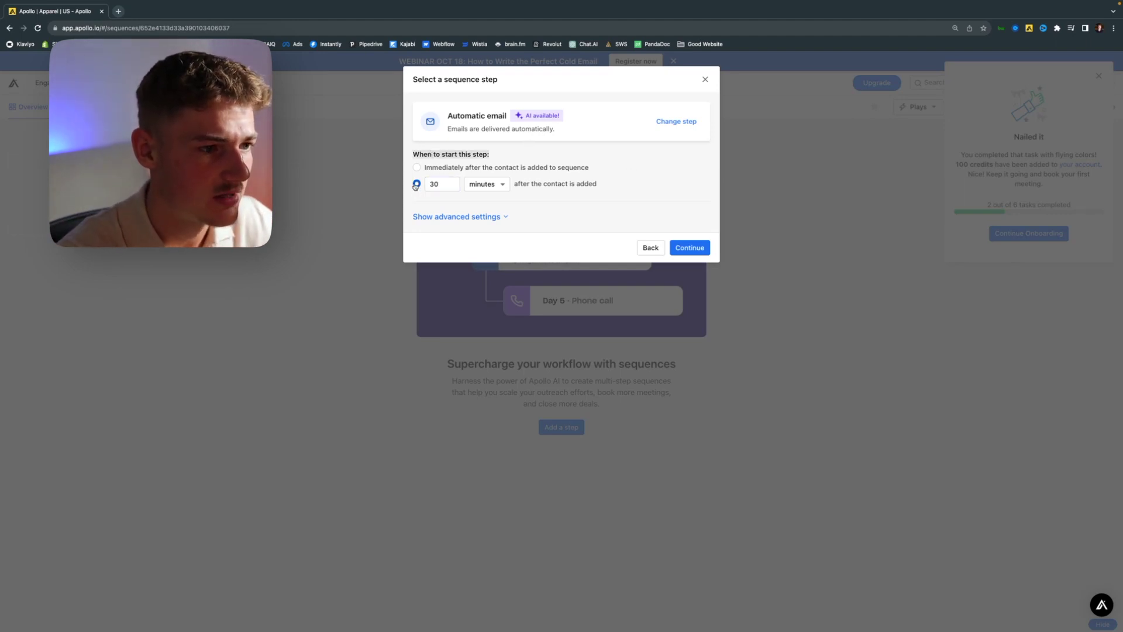
{"action": "left_click", "coordinate": [690, 248]}
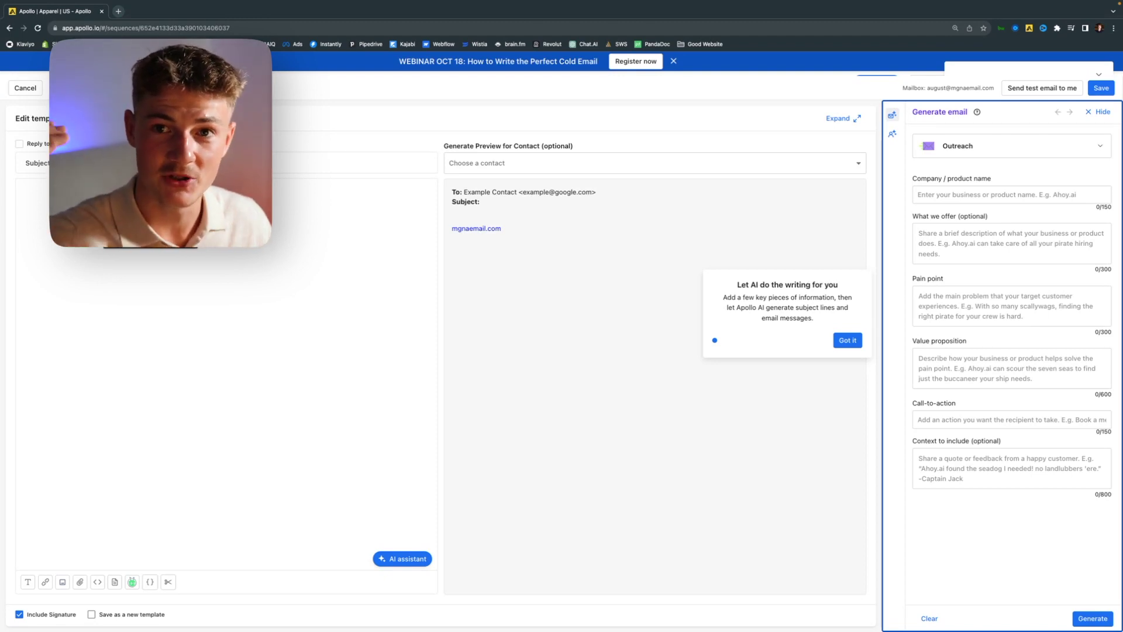
- Set the email template's subject to "quick question for {{company}}?"
{"action": "type", "text": "quick"}
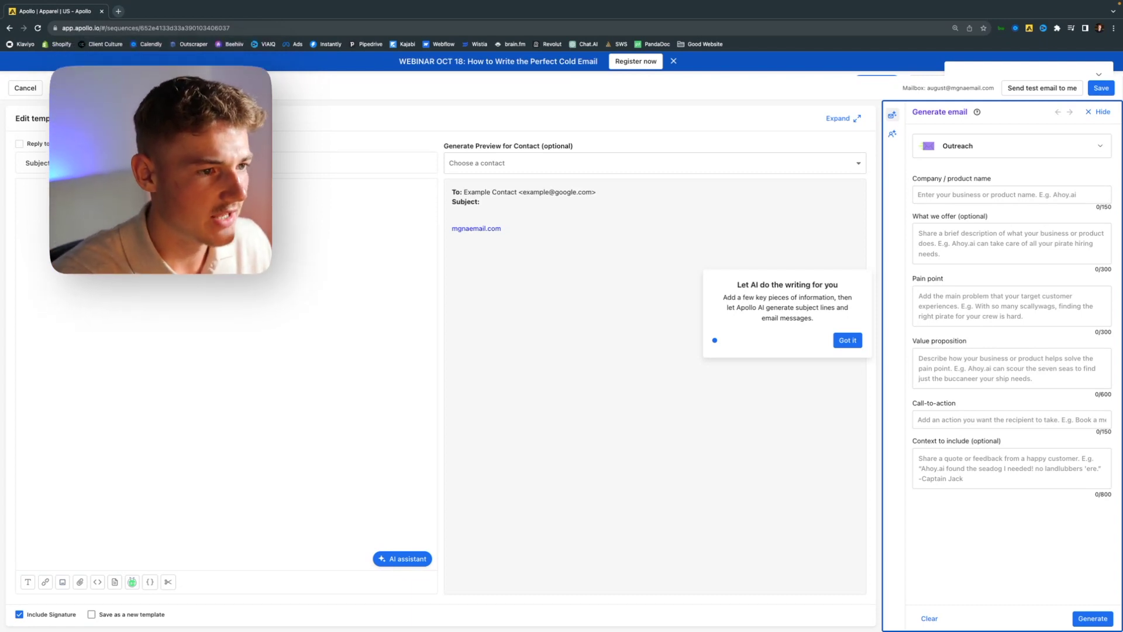
{"action": "type", "text": " question for {{company}}?"}
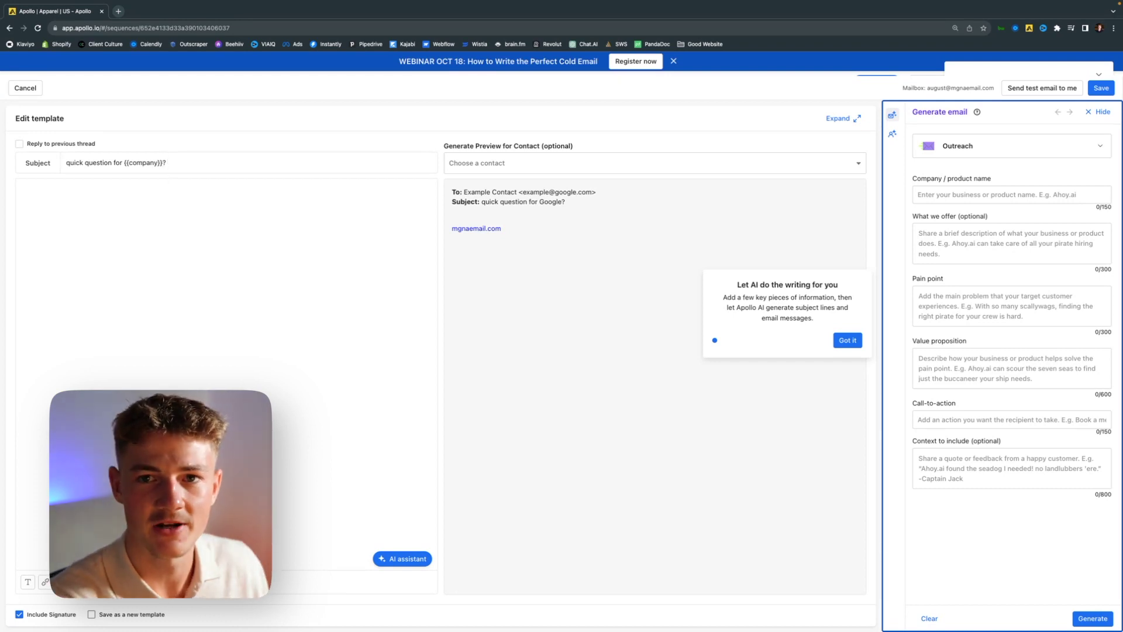
{"action": "left_click", "coordinate": [187, 163]}
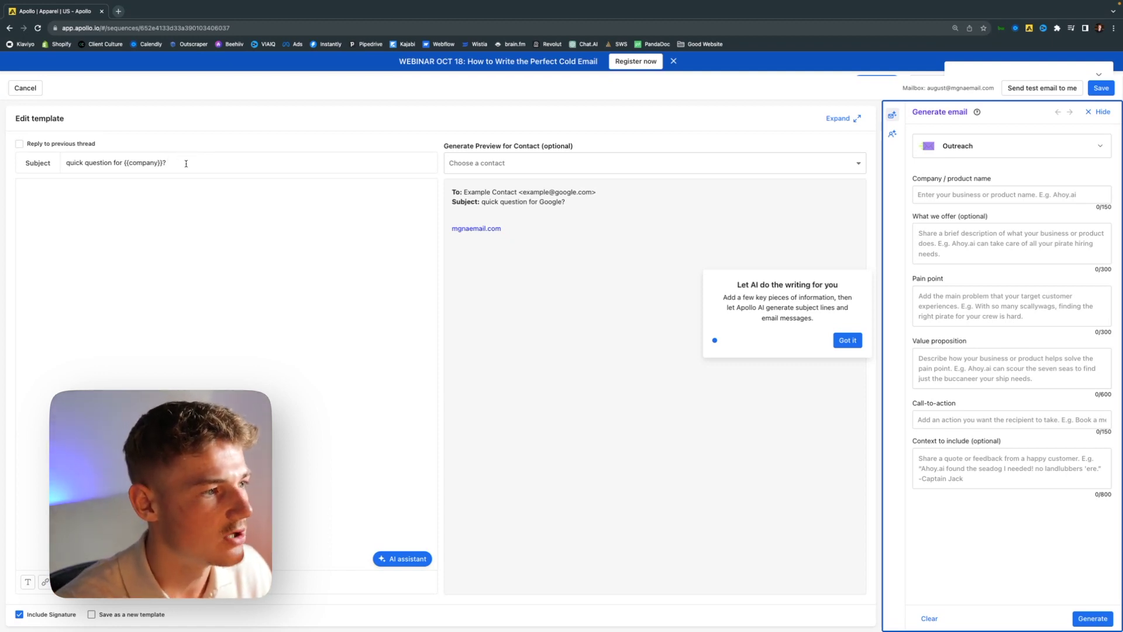
- Outline the email body with the separate lines INTRO, ICEBREAKER and OFFER + GUARANTEE, spaced by blank lines
{"action": "left_click", "coordinate": [226, 191]}
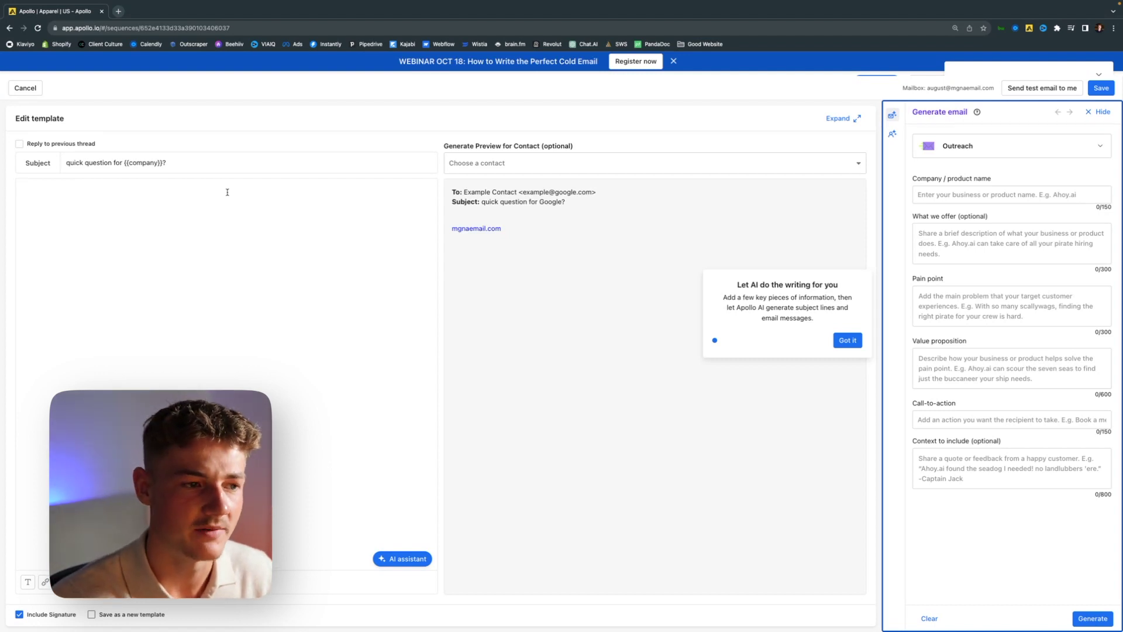
{"action": "left_click", "coordinate": [130, 210]}
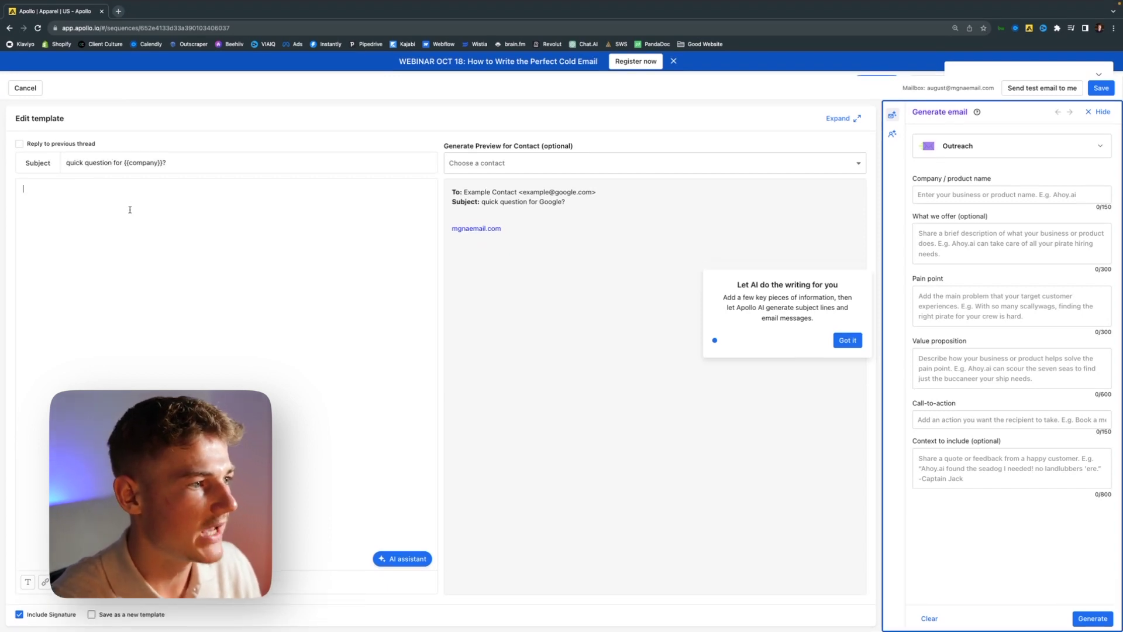
{"action": "type", "text": "INTRO"}
{"action": "key", "text": "Return"}
{"action": "key", "text": "Return"}
{"action": "type", "text": "IC"}
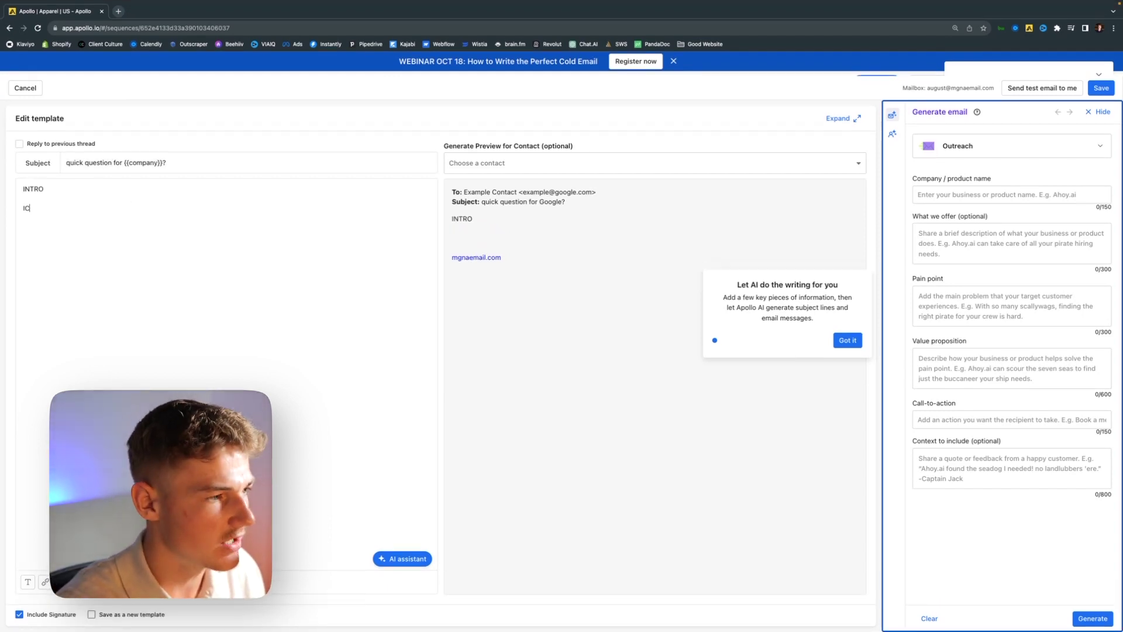
{"action": "type", "text": "EBREAKEROFFER"}
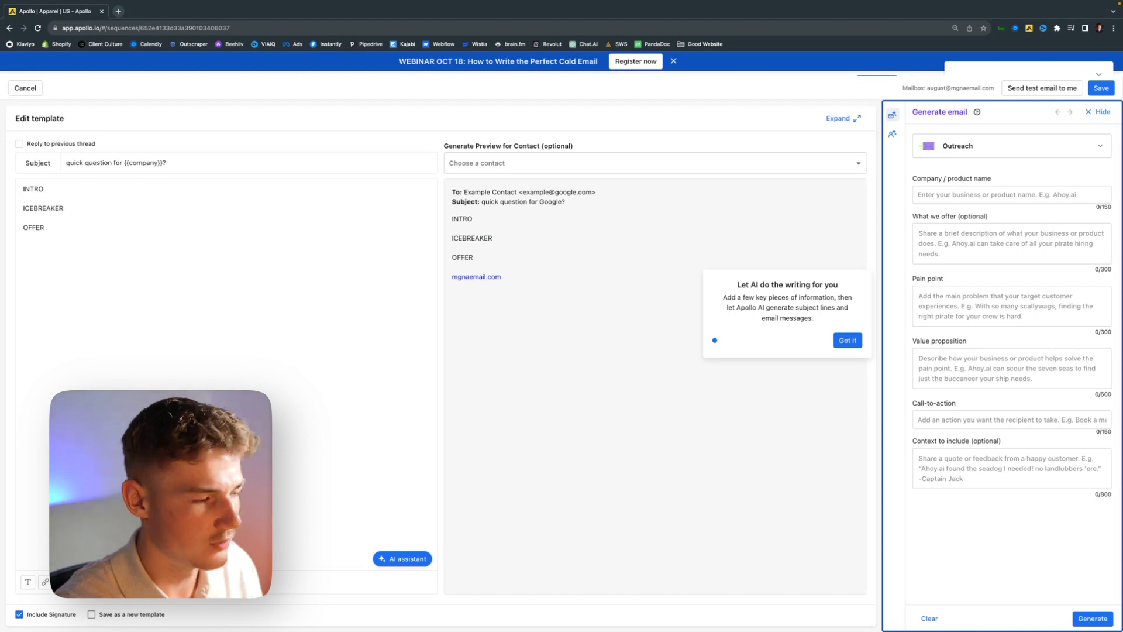
{"action": "type", "text": "++ GUARANTEE."}
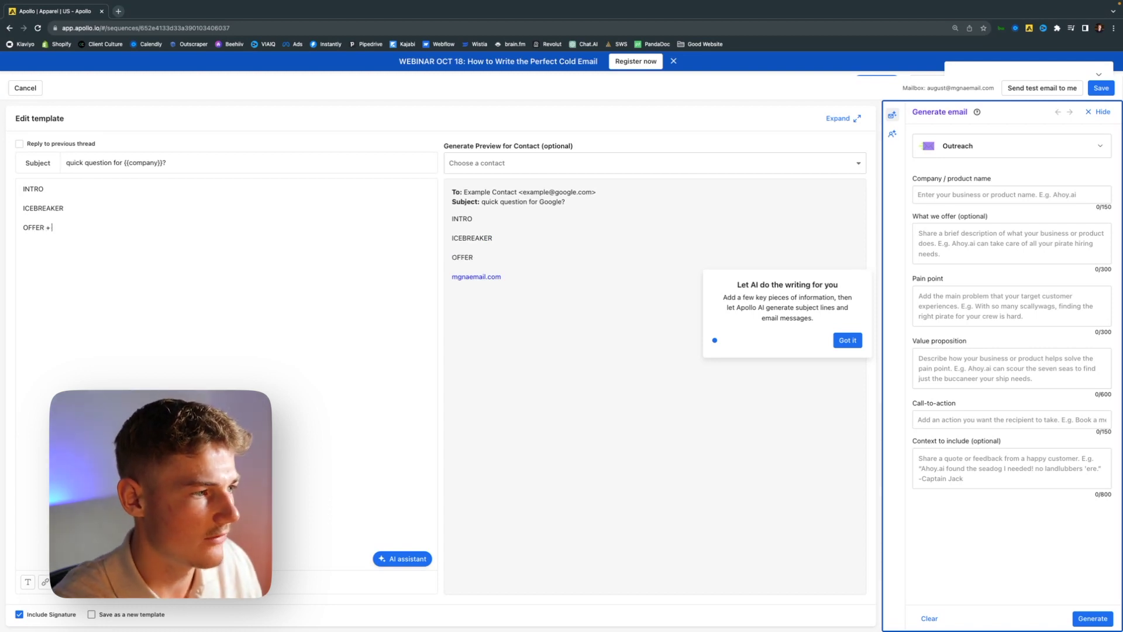
- Extend the icebreaker line to ICEBREAKER/PERSONALIZATION and remove the period after GUARANTEE
{"action": "left_click", "coordinate": [63, 208]}
{"action": "type", "text": "/PERSONALIZATION"}
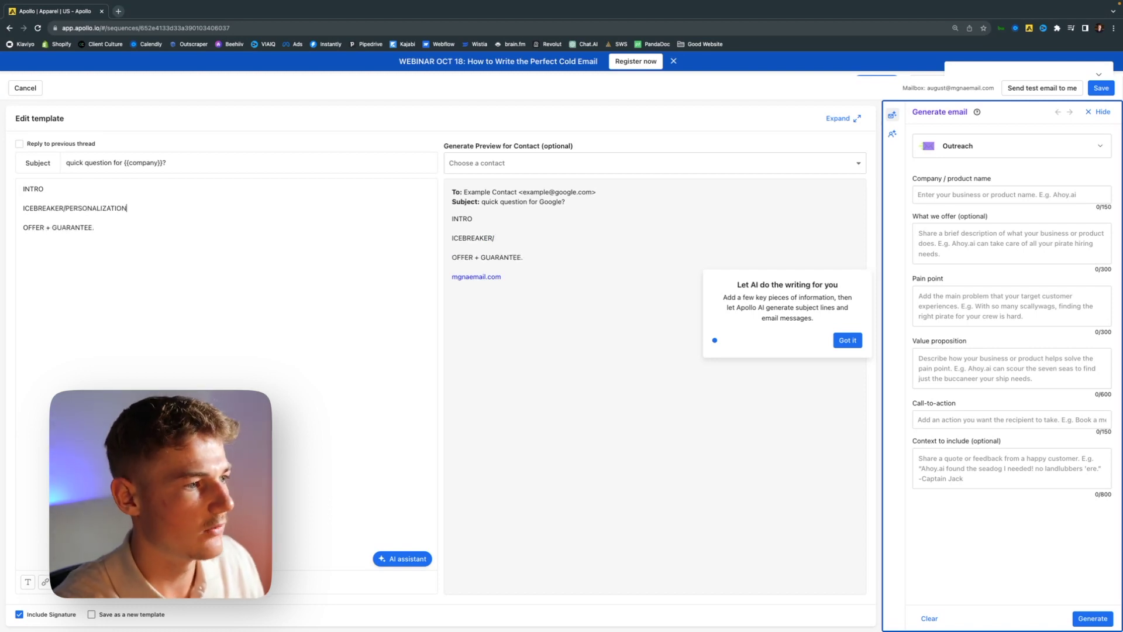
{"action": "left_click", "coordinate": [94, 227]}
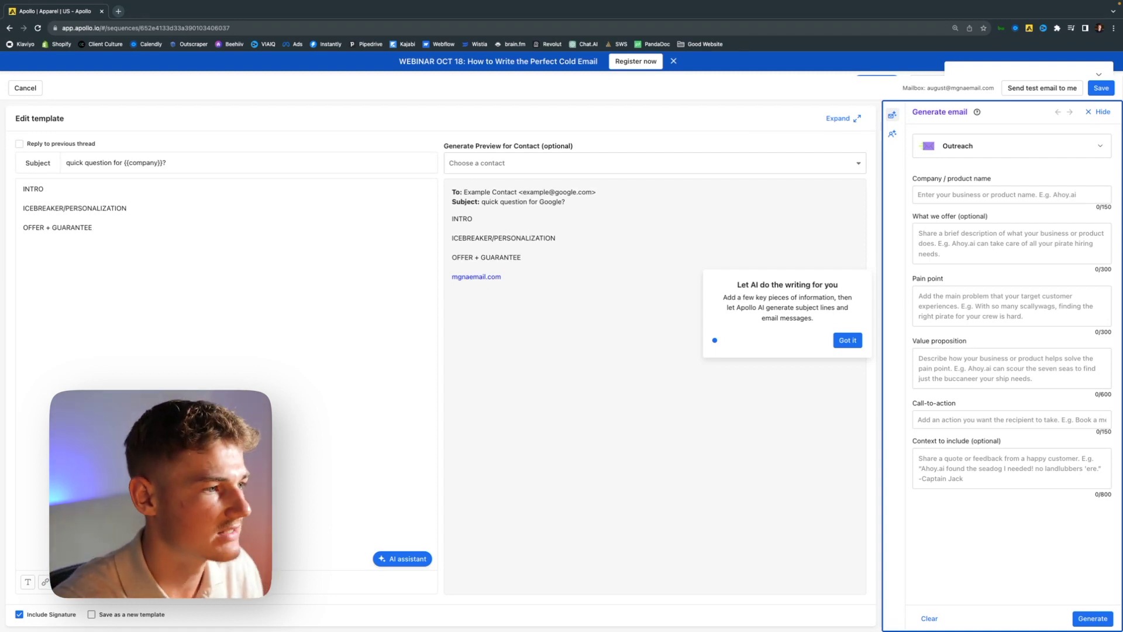
{"action": "key", "text": "BackSpace"}
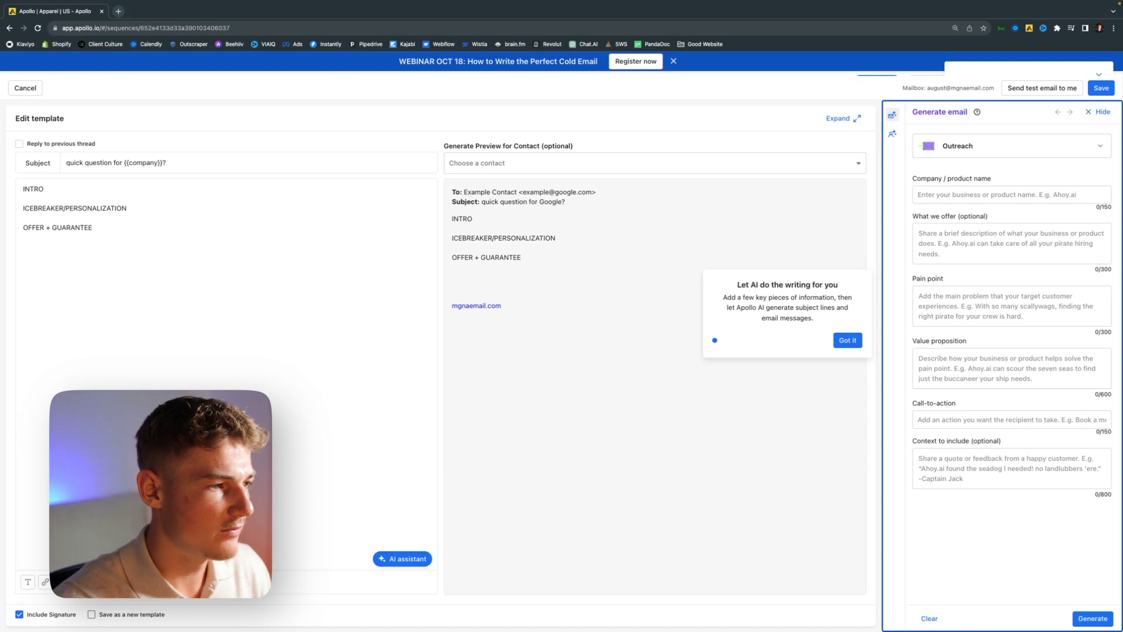
- Add the separate lines TRUST, CTA and SIGNATURE: below OFFER + GUARANTEE, spaced by blank lines
{"action": "type", "text": "TRUST"}
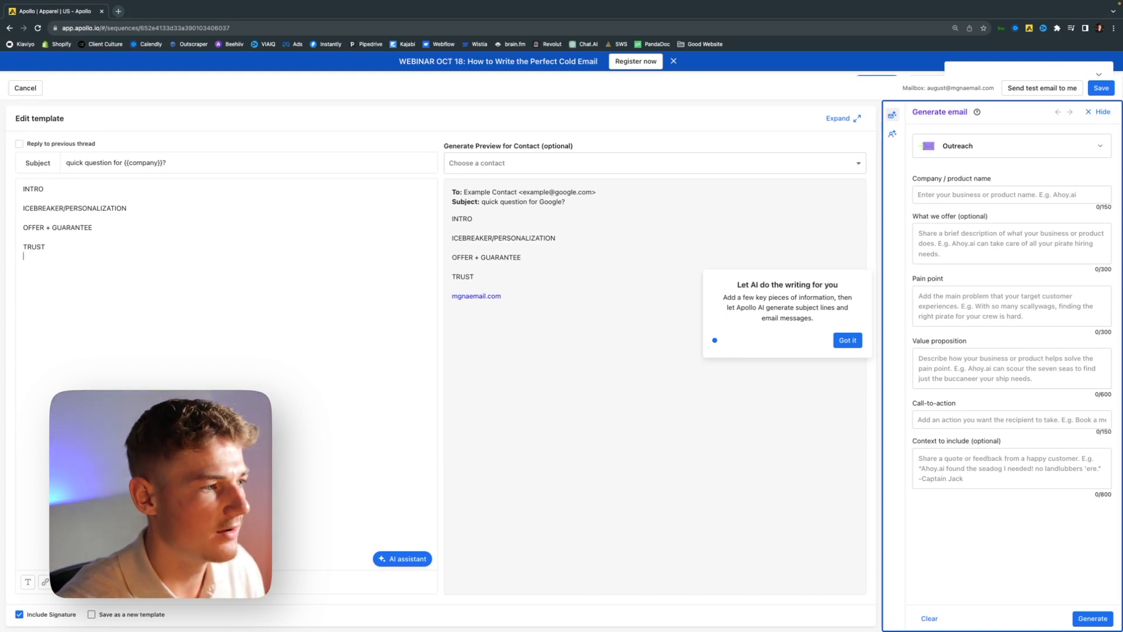
{"action": "key", "text": "Return"}
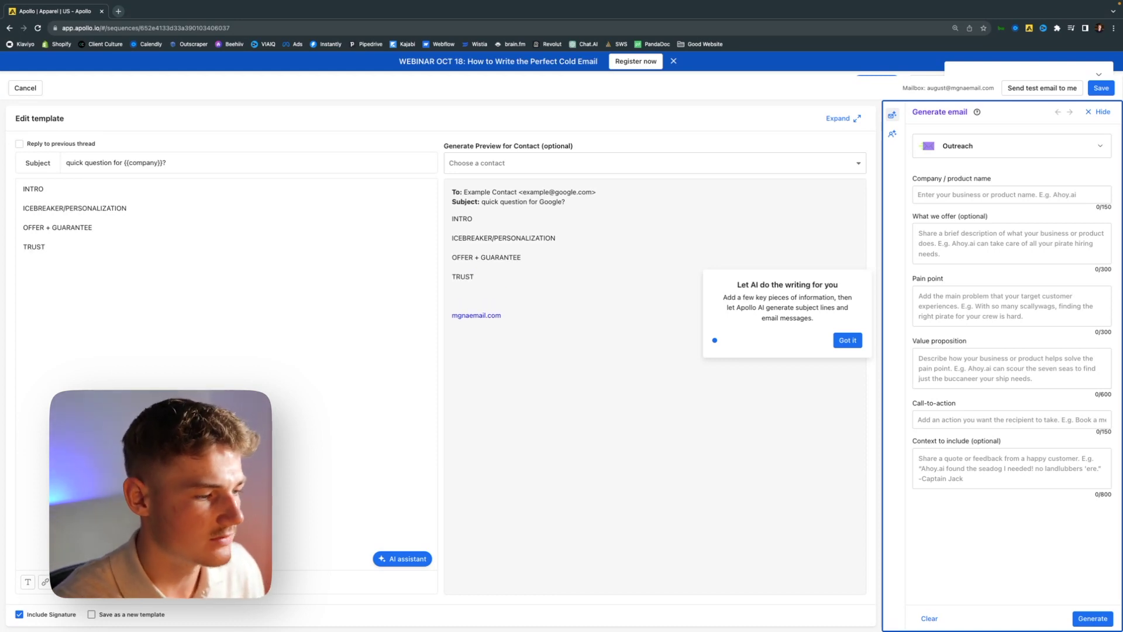
{"action": "type", "text": "CTA"}
{"action": "key", "text": "Return"}
{"action": "type", "text": "S"}
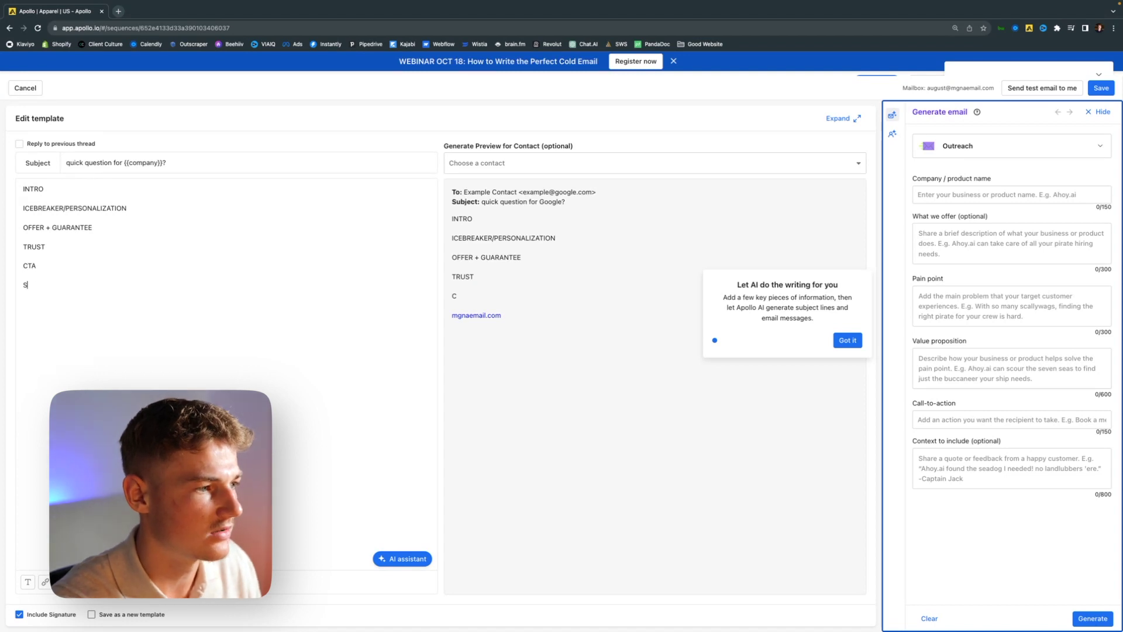
{"action": "type", "text": "IGNATURE:"}
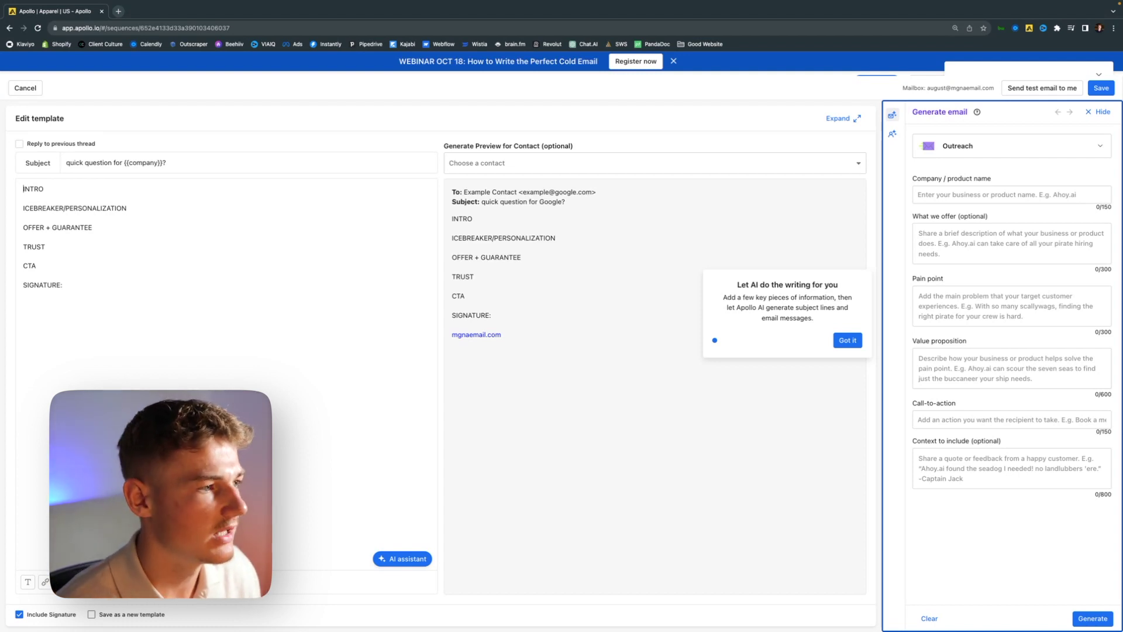
- Extend the INTRO line with the greeting ": Hi" followed by the {{first_name}} dynamic variable
{"action": "left_click", "coordinate": [24, 189]}
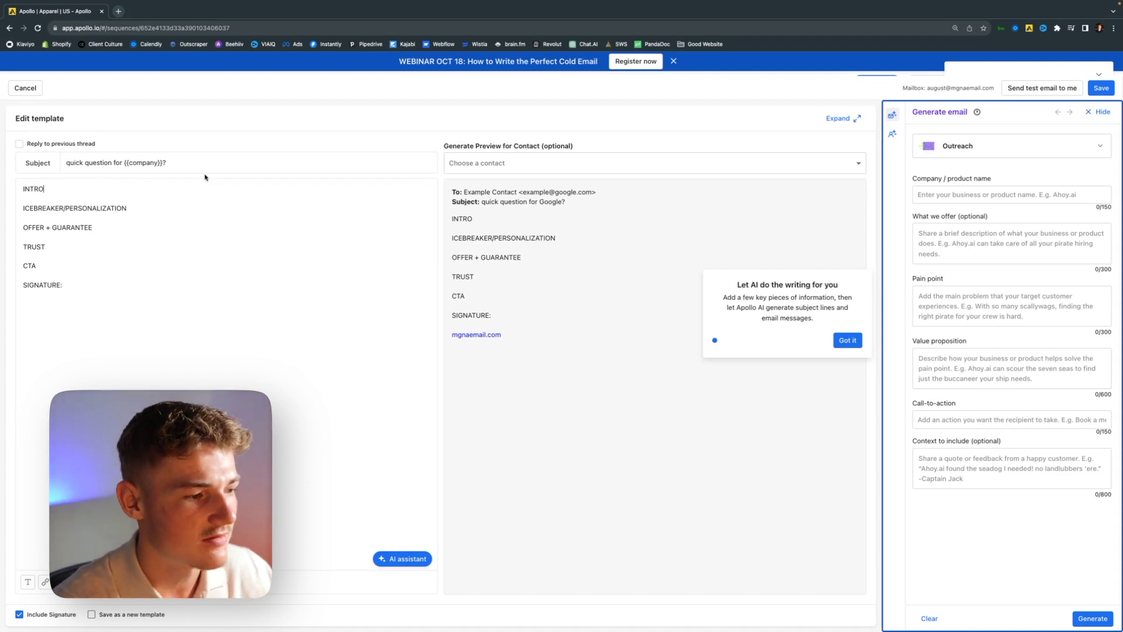
{"action": "type", "text": ": Hi"}
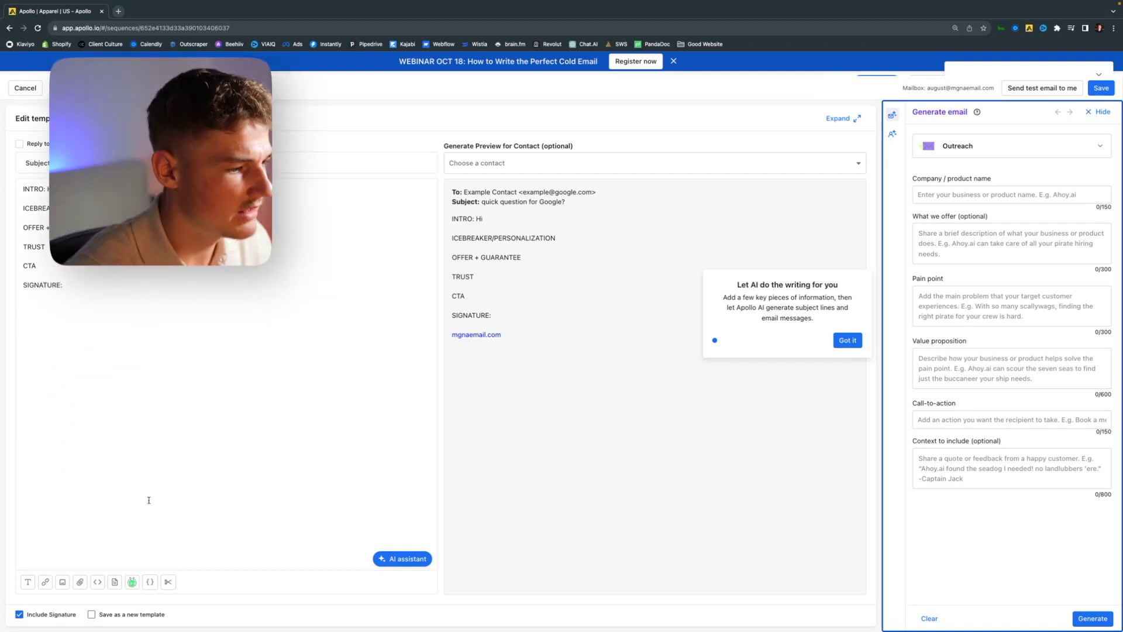
{"action": "left_click", "coordinate": [150, 581]}
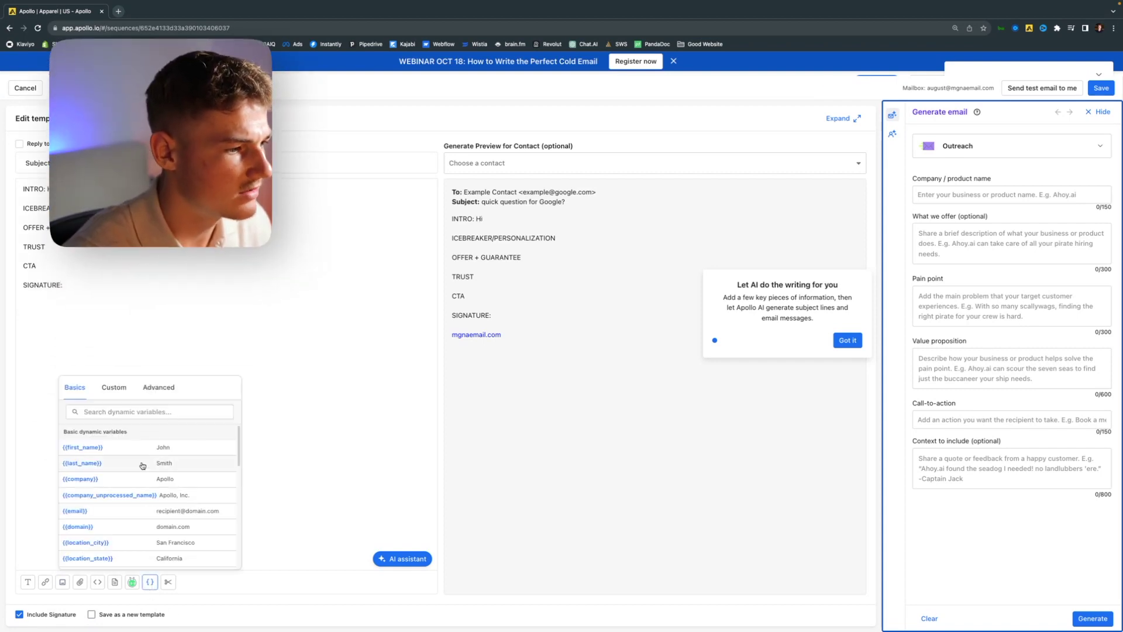
{"action": "left_click", "coordinate": [123, 448]}
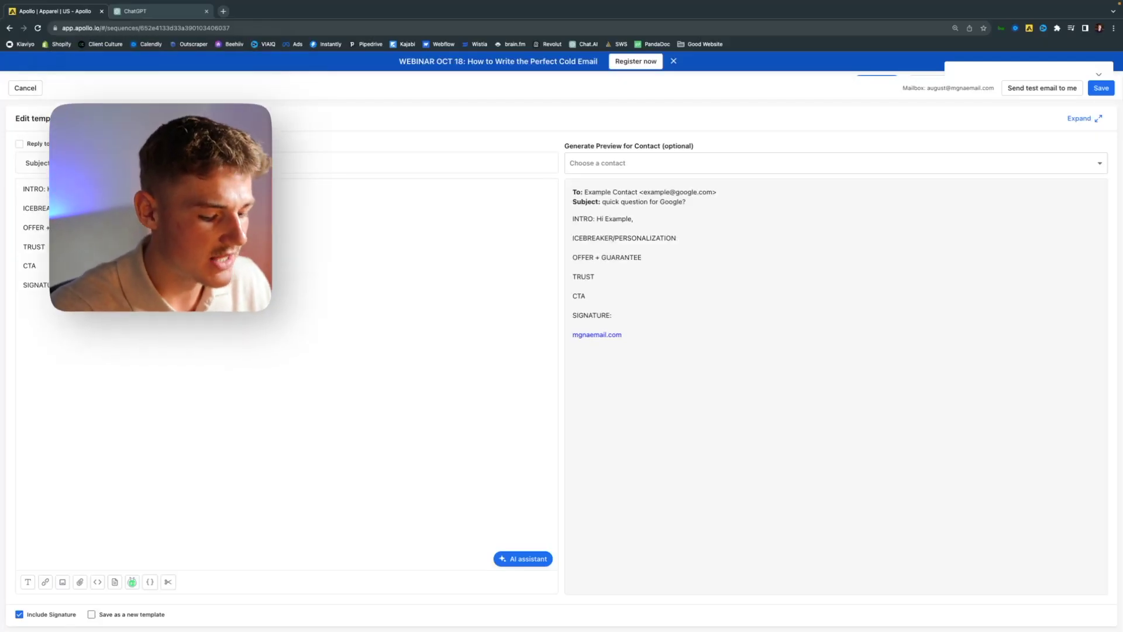
- Write the icebreaker text "Found you on linkedin, when looking for apparel brands in" after the ICEBREAKER/PERSONALIZATION label
{"action": "type", "text": "Found you on linkedin, when looking for apparel bra"}
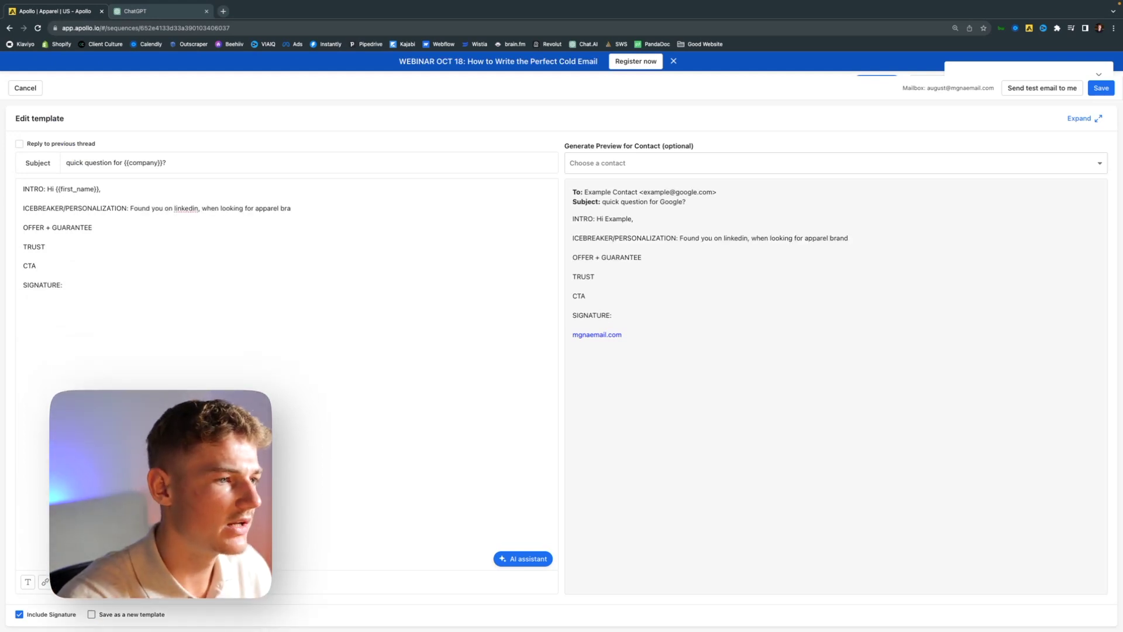
{"action": "key", "text": "BackSpace"}
{"action": "type", "text": "ans"}
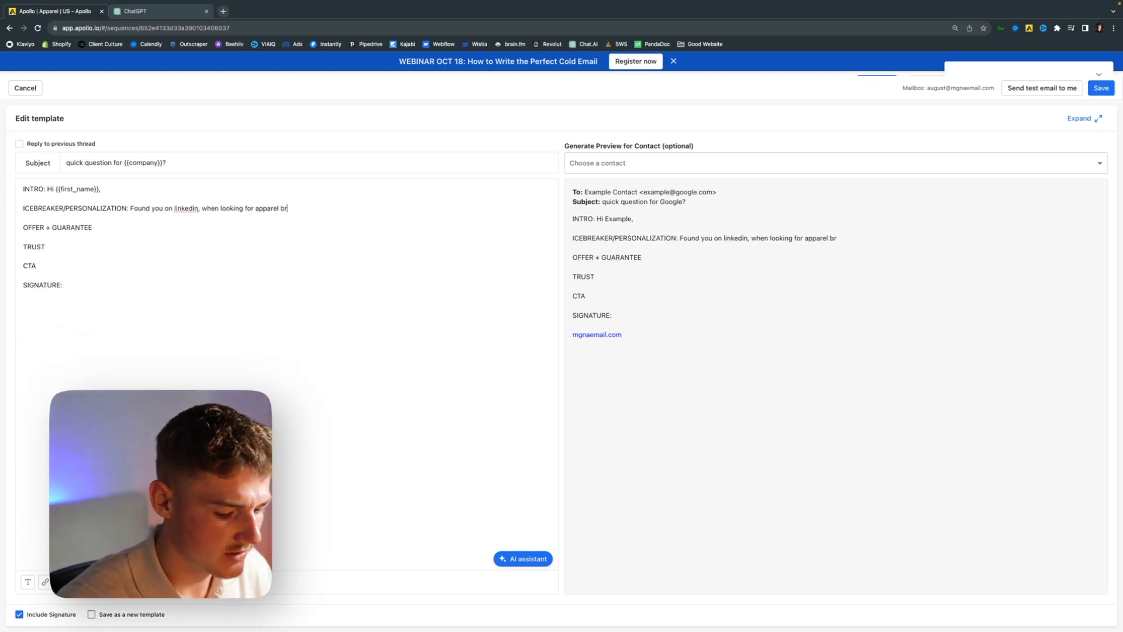
{"action": "key", "text": "BackSpace"}
{"action": "key", "text": "BackSpace"}
{"action": "type", "text": "ds "}
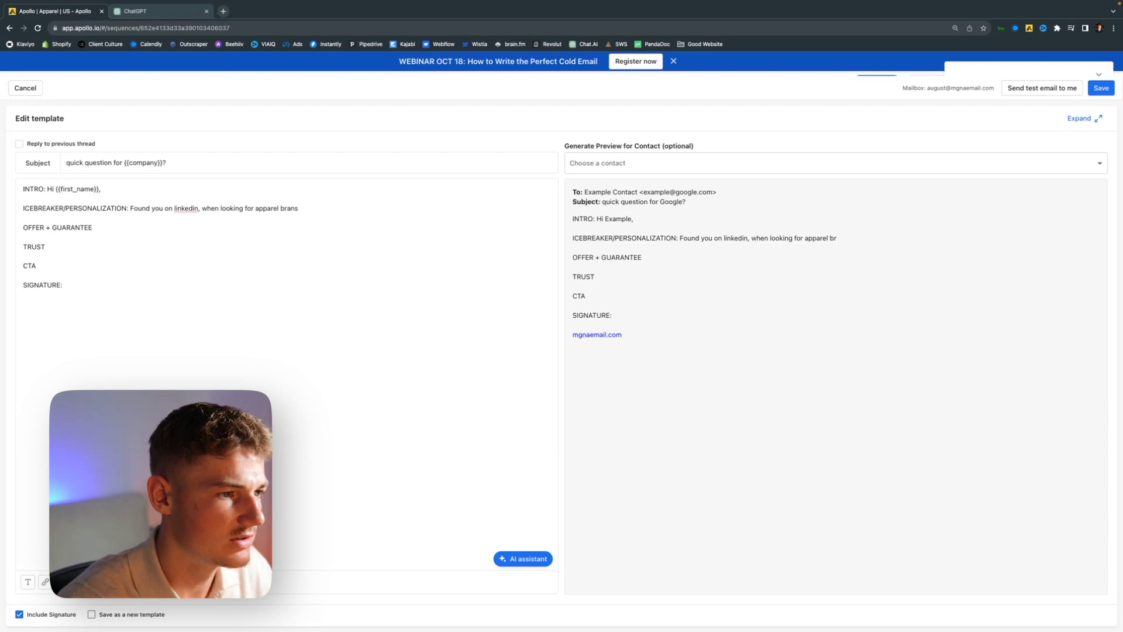
{"action": "type", "text": "in"}
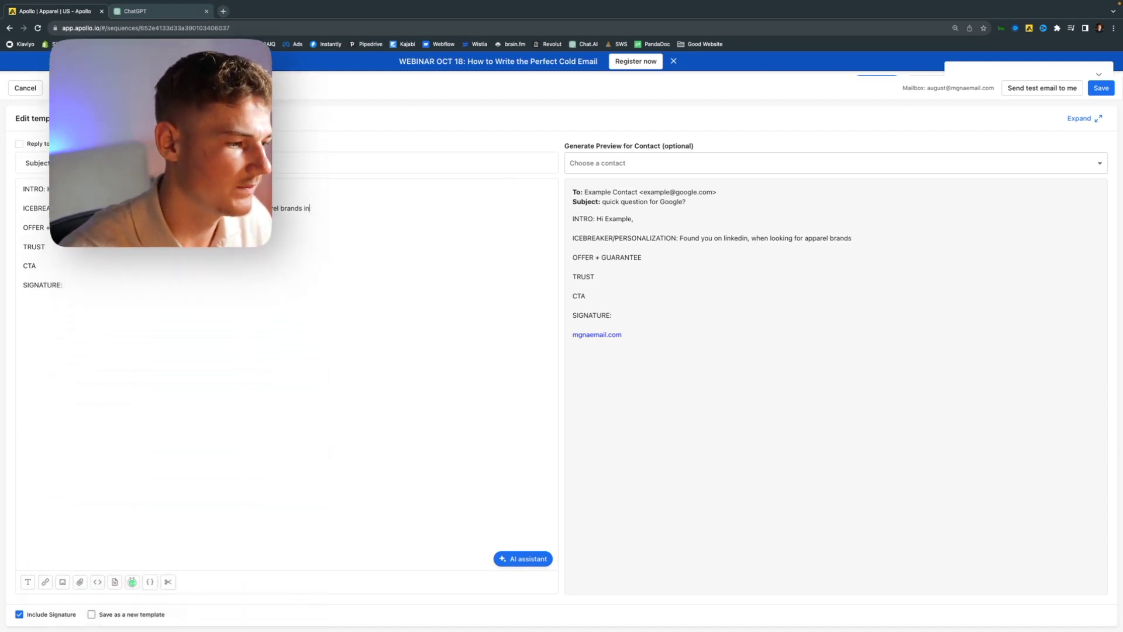
- Insert the {{location_city}} dynamic variable at the end of the icebreaker line and follow it with ", love the brand"
{"action": "left_click", "coordinate": [149, 581]}
{"action": "left_click", "coordinate": [150, 581]}
{"action": "left_click", "coordinate": [149, 582]}
{"action": "scroll", "coordinate": [175, 542], "scroll_direction": "down", "scroll_amount": 3}
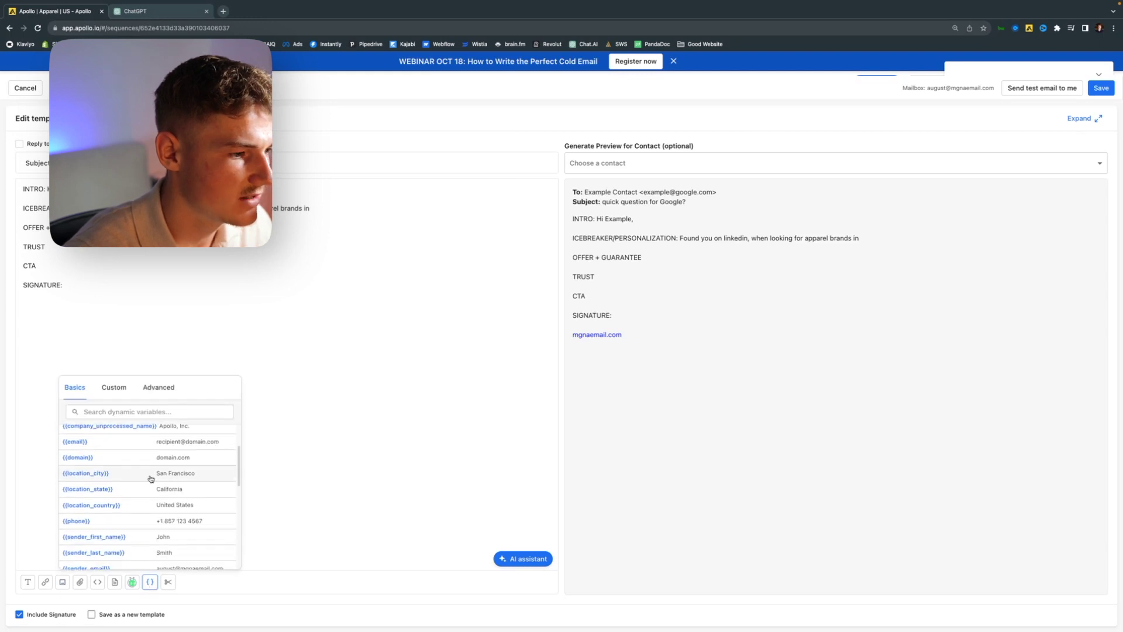
{"action": "scroll", "coordinate": [131, 449], "scroll_direction": "down", "scroll_amount": 2}
{"action": "left_click", "coordinate": [131, 450]}
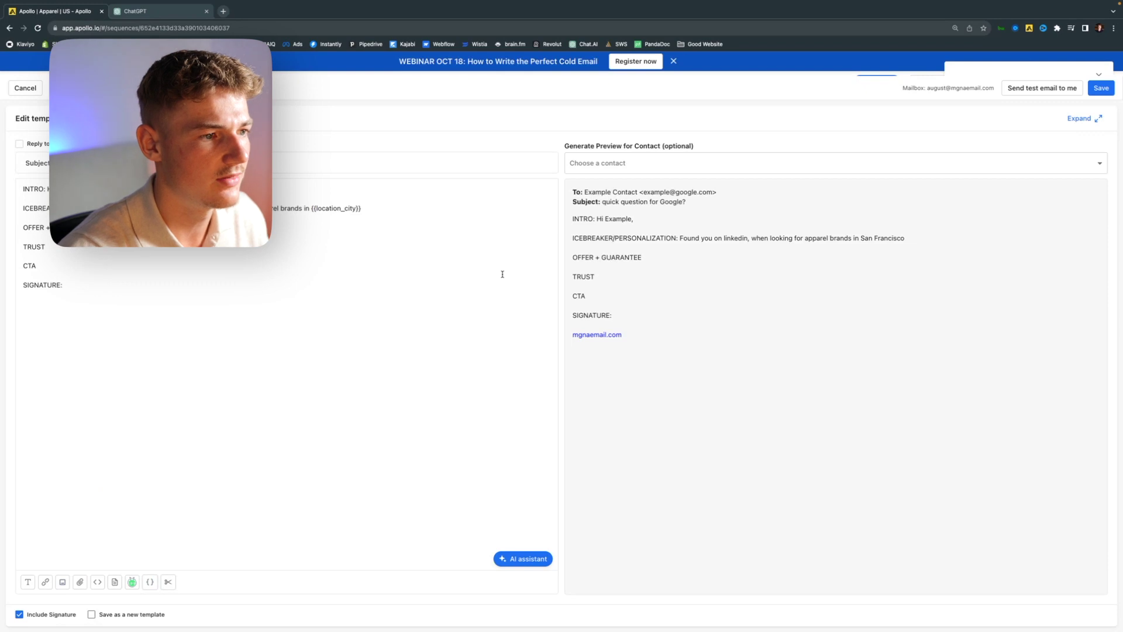
{"action": "type", "text": ", love the brand"}
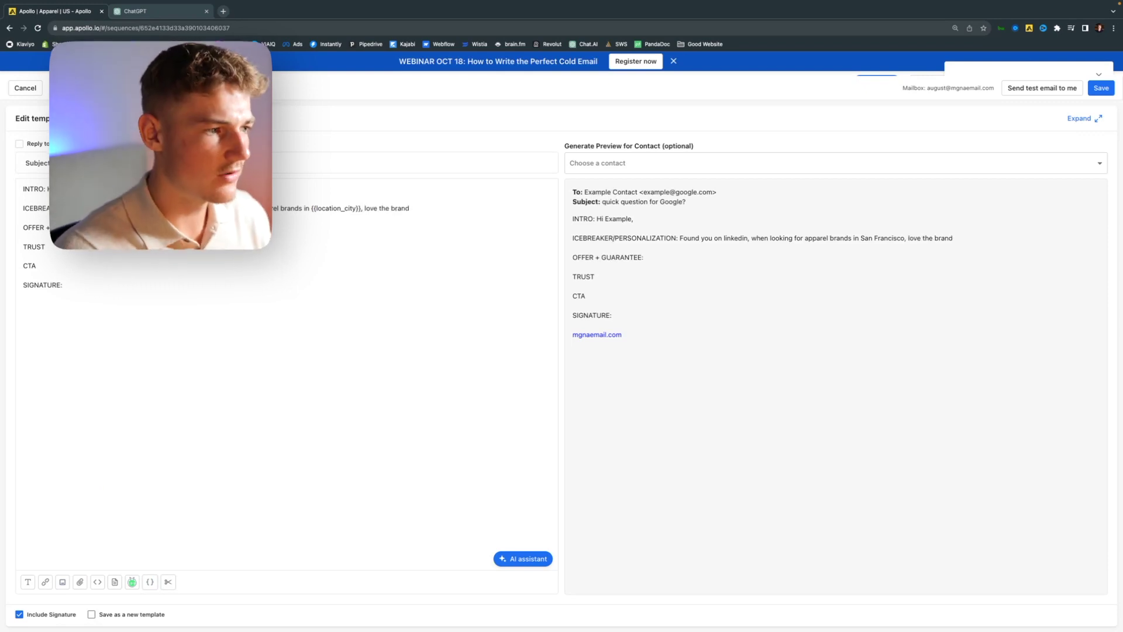
- Begin the text after OFFER + GUARANTEE: with "We help apparel brands in {{location_state}}, increase", using the dynamic variable for the state
{"action": "left_click", "coordinate": [93, 227]}
{"action": "type", "text": ":"}
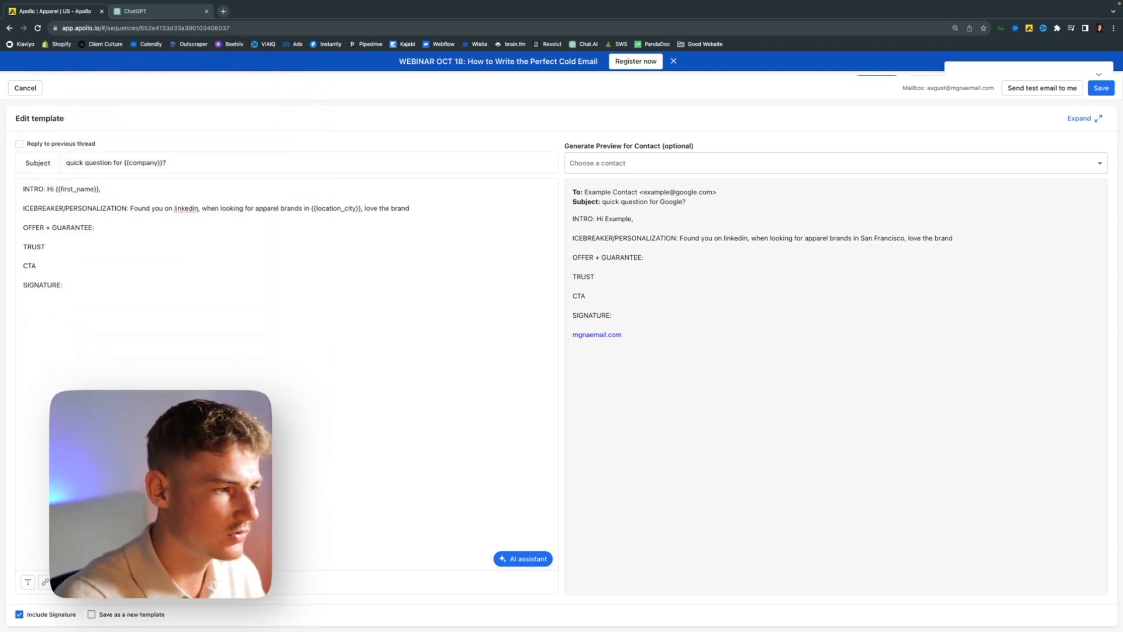
{"action": "type", "text": " We help apparel brands "}
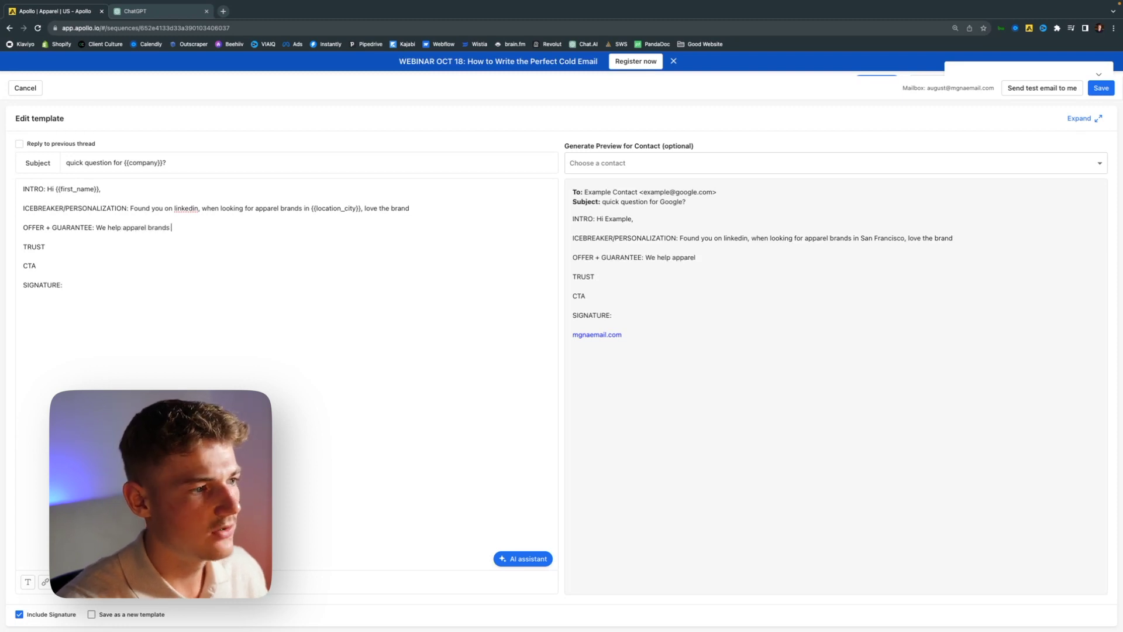
{"action": "type", "text": "in increase profi"}
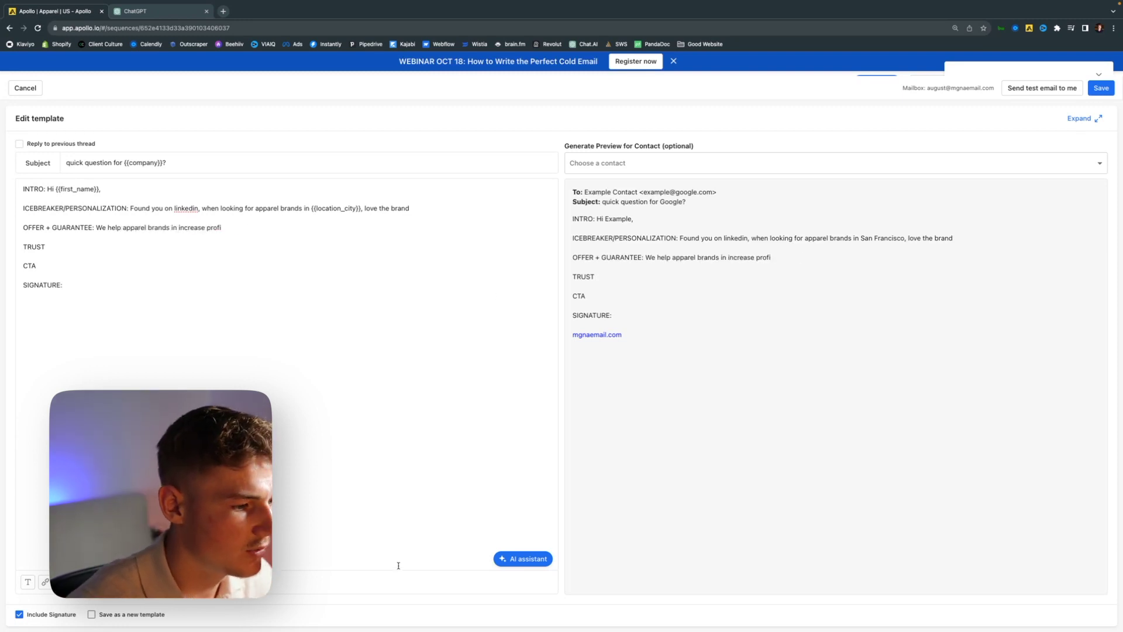
{"action": "left_click", "coordinate": [80, 581]}
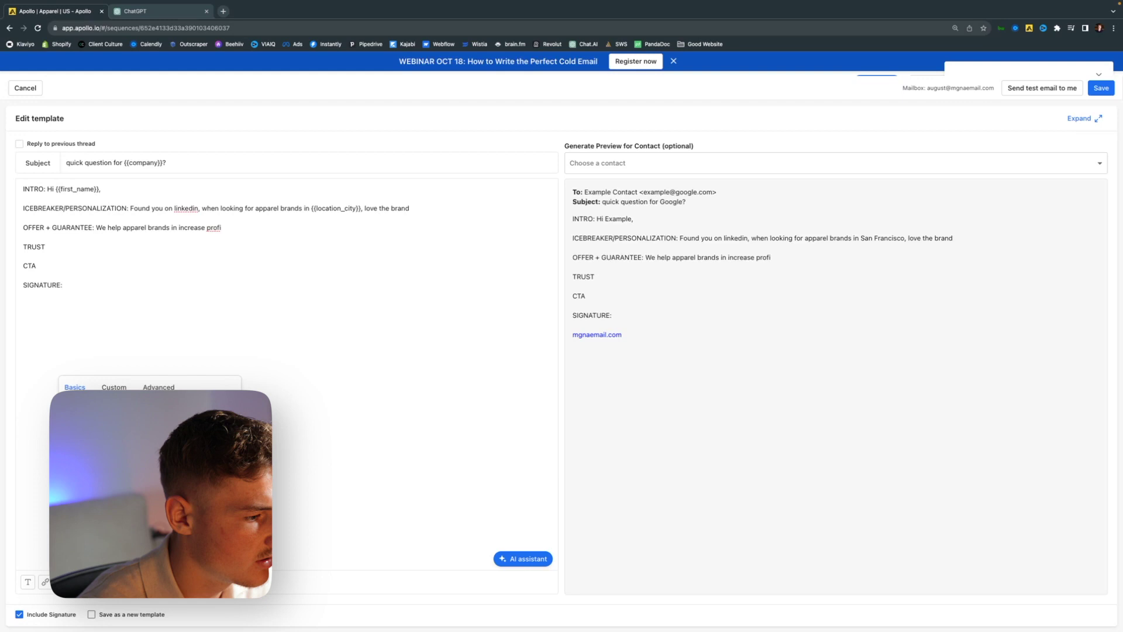
- Complete the offer sentence with "profitability by 20%, in 90 days or you do not pay, using our advanced 4-step email system."
{"action": "type", "text": "tability by 20%, in 90 "}
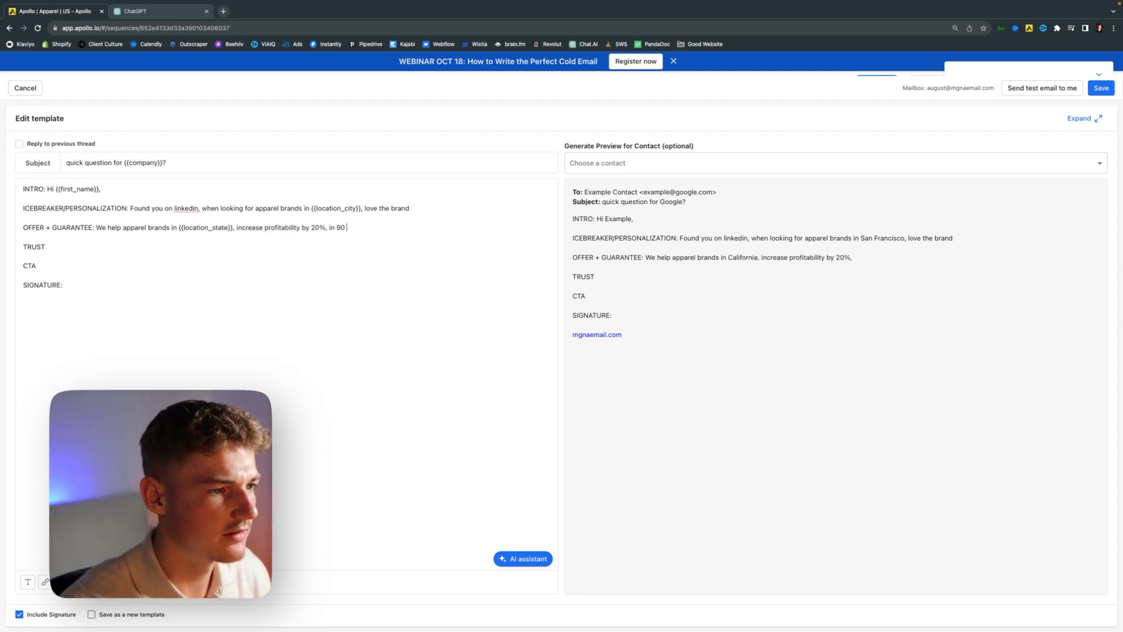
{"action": "type", "text": "days or you do not pay."}
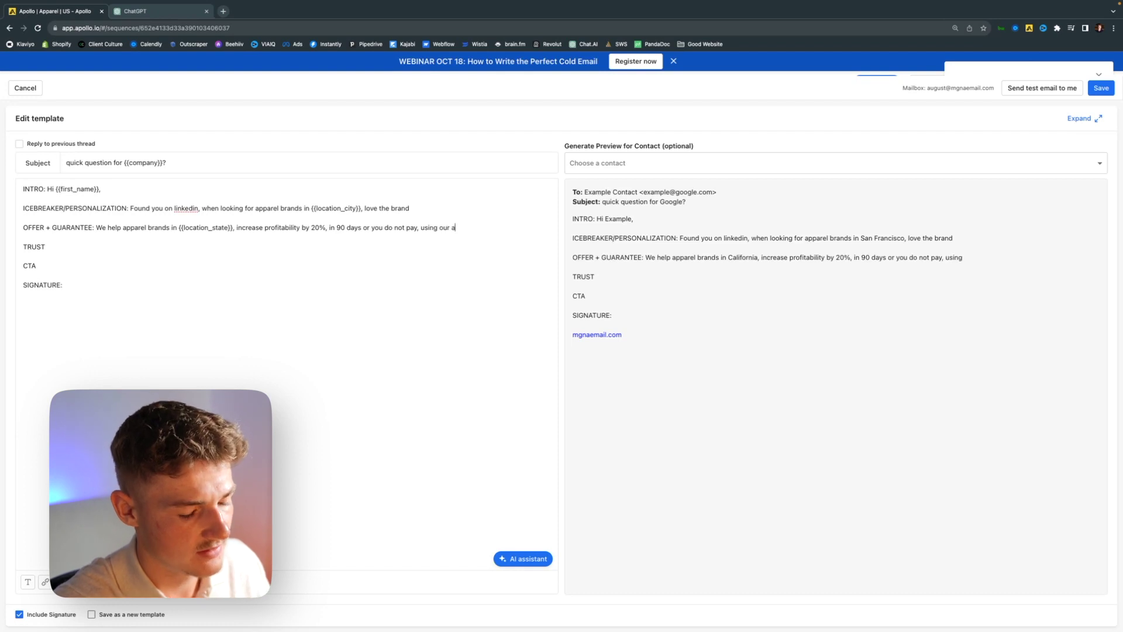
{"action": "type", "text": "dvanced 4-step email system."}
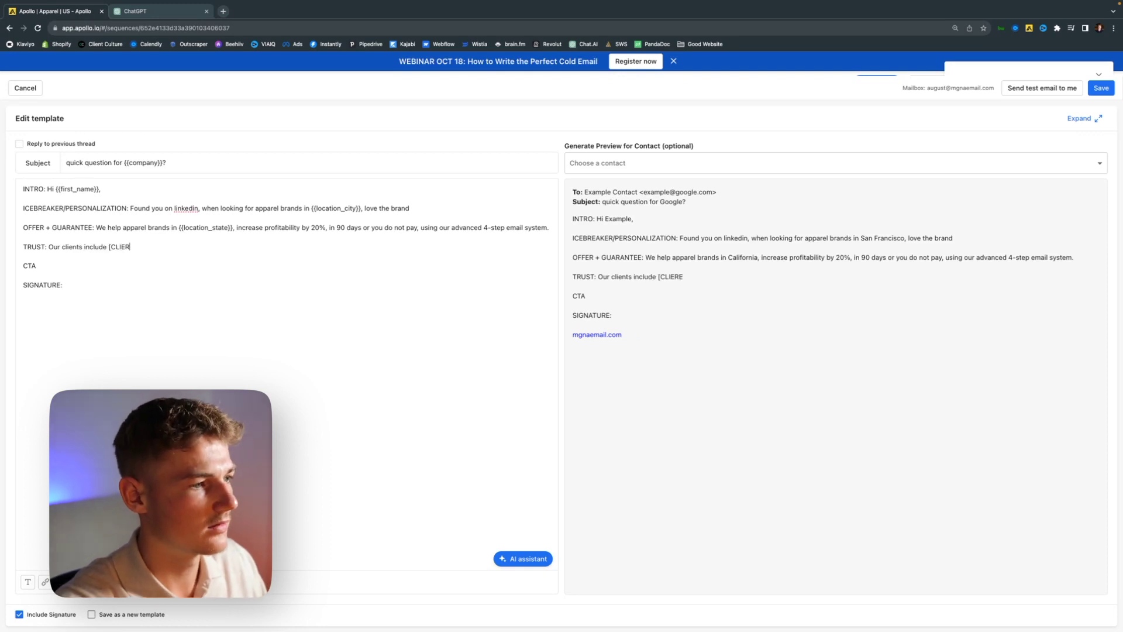
- Complete the TRUST line as "Our clients include [CLIENT A], [CLIENT B], [CLIENT C]"
{"action": "type", "text": "], [CLIENT A], [CLIENT A]"}
{"action": "key", "text": "Left"}
{"action": "key", "text": "BackSpace"}
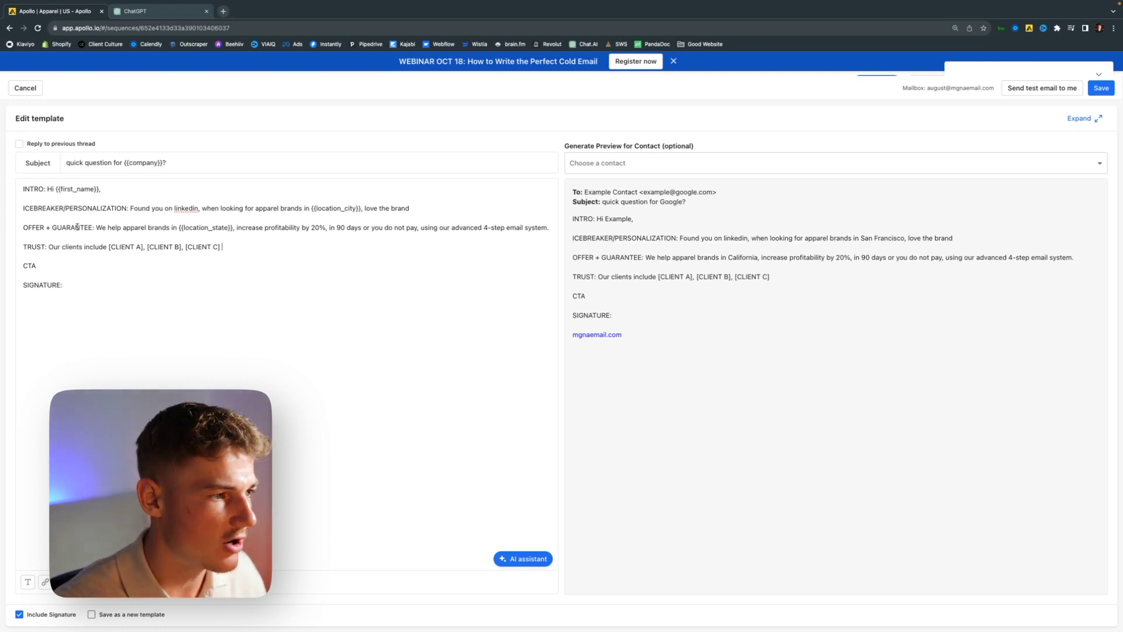
{"action": "mouse_move", "coordinate": [557, 227]}
{"action": "left_mouse_down"}
{"action": "mouse_move", "coordinate": [212, 229]}
{"action": "mouse_move", "coordinate": [553, 227]}
{"action": "left_mouse_up"}
{"action": "left_click_drag", "start_coordinate": [49, 246], "coordinate": [223, 247]}
{"action": "left_click", "coordinate": [328, 251]}
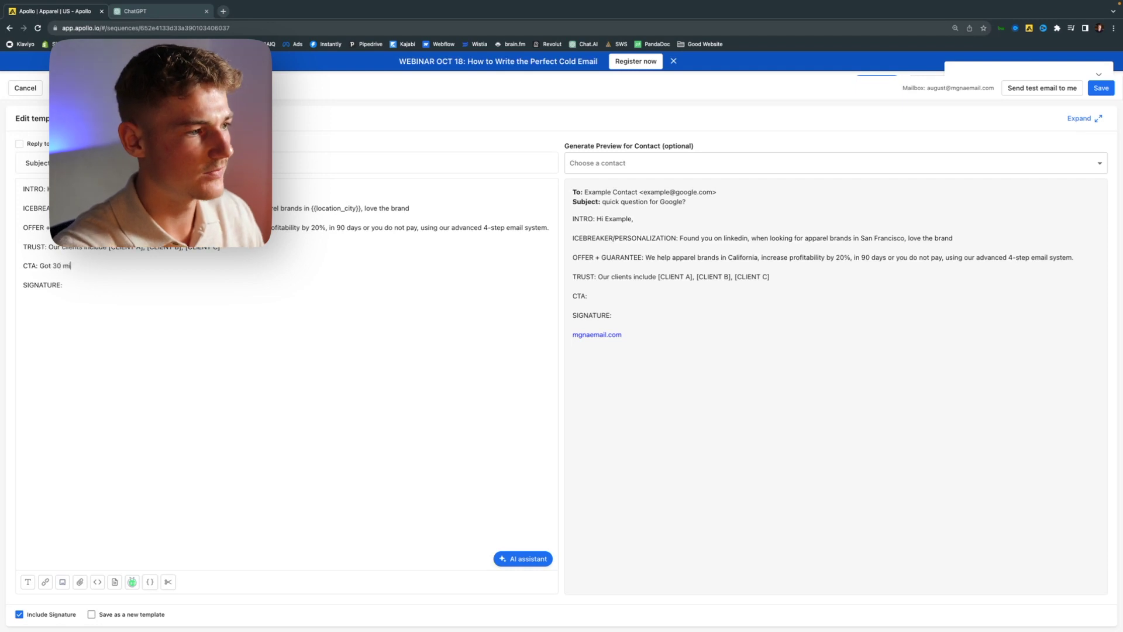
- Write the CTA as "Got 30 minutes for a Zoom to explore how we can achieve similar for {{company}}" and save the template
{"action": "type", "text": "a Zoom to explore how we can"}
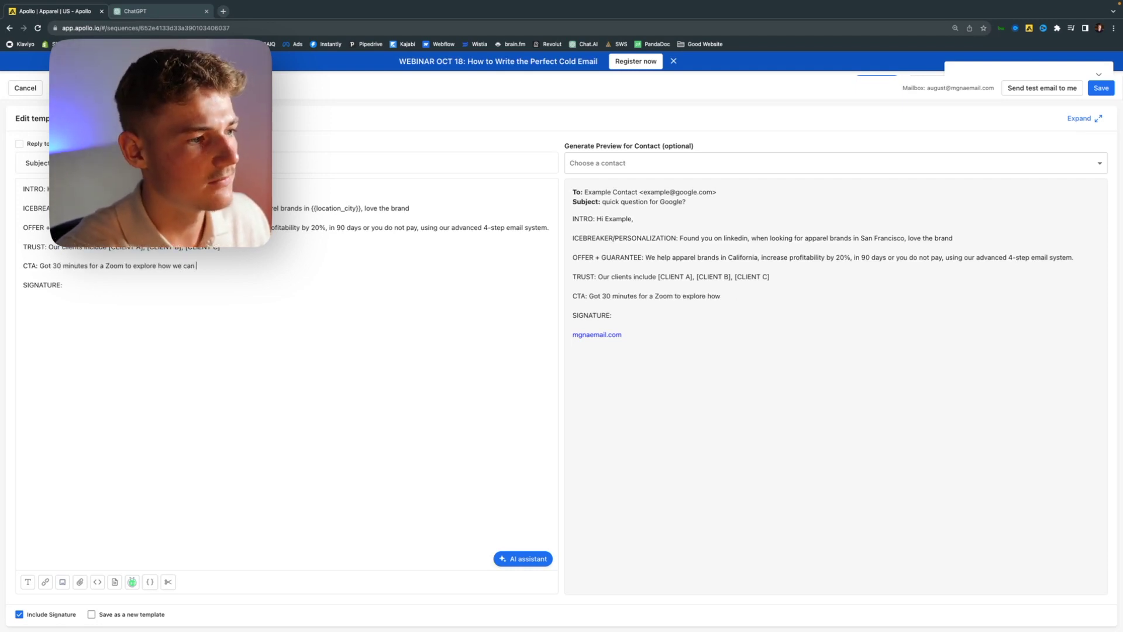
{"action": "type", "text": " achieve similar for {"}
{"action": "left_click", "coordinate": [149, 582]}
{"action": "left_click", "coordinate": [146, 482]}
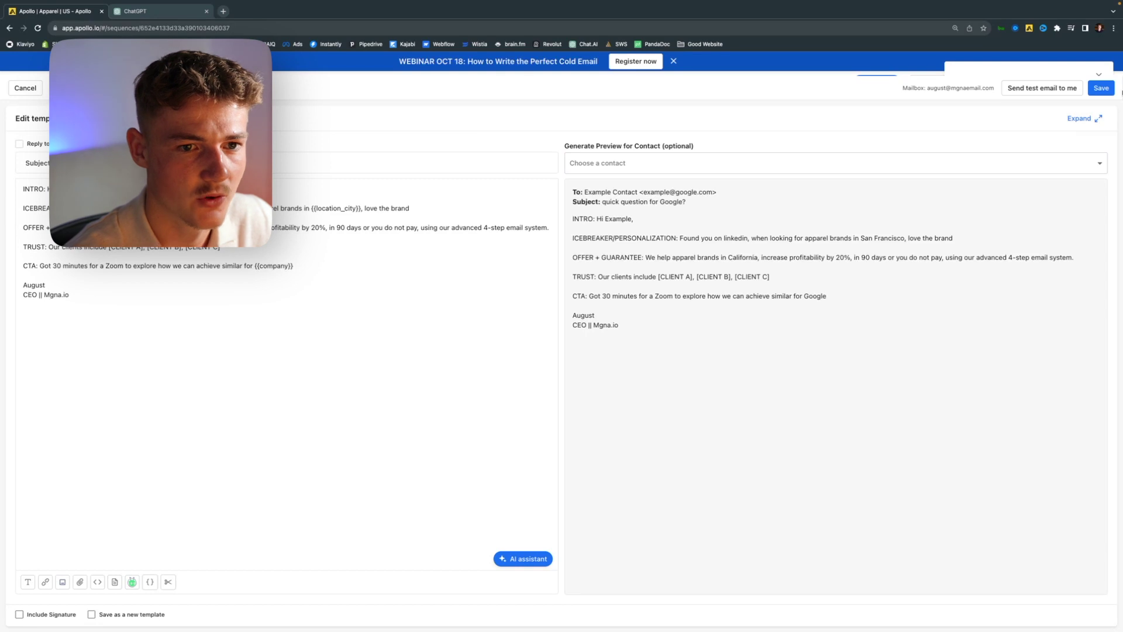
{"action": "left_click", "coordinate": [1102, 88]}
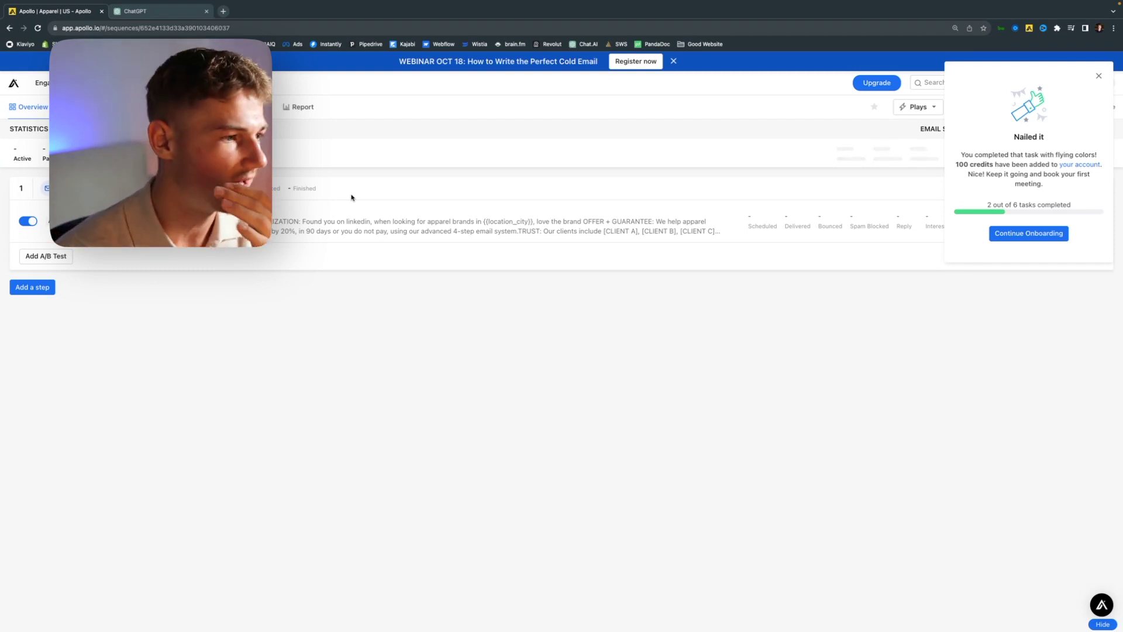
- Open the people search to find contacts to add to the sequence
{"action": "key", "text": "super+plus"}
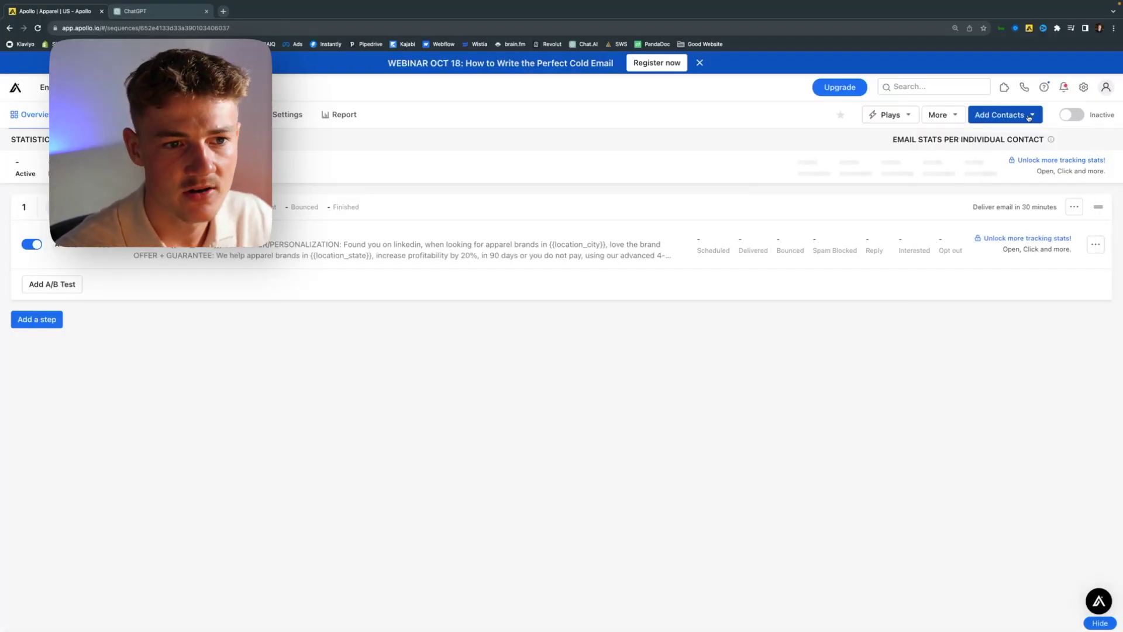
{"action": "left_click", "coordinate": [1029, 118]}
{"action": "left_click", "coordinate": [995, 145]}
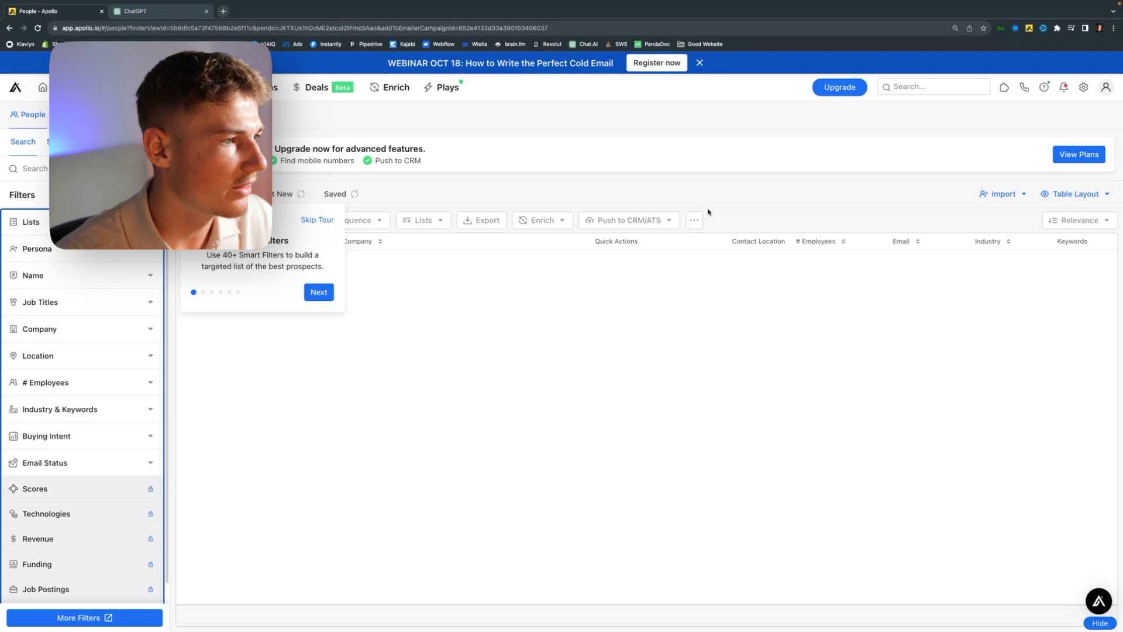
{"action": "left_click", "coordinate": [58, 87]}
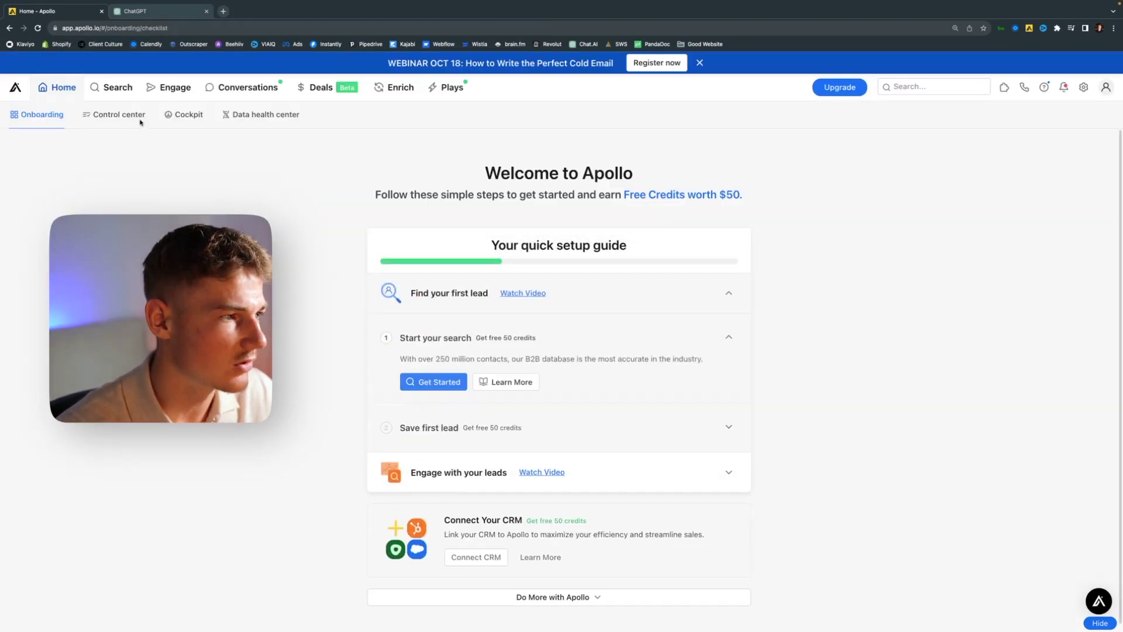
{"action": "mouse_move", "coordinate": [114, 88]}
{"action": "left_click", "coordinate": [72, 131]}
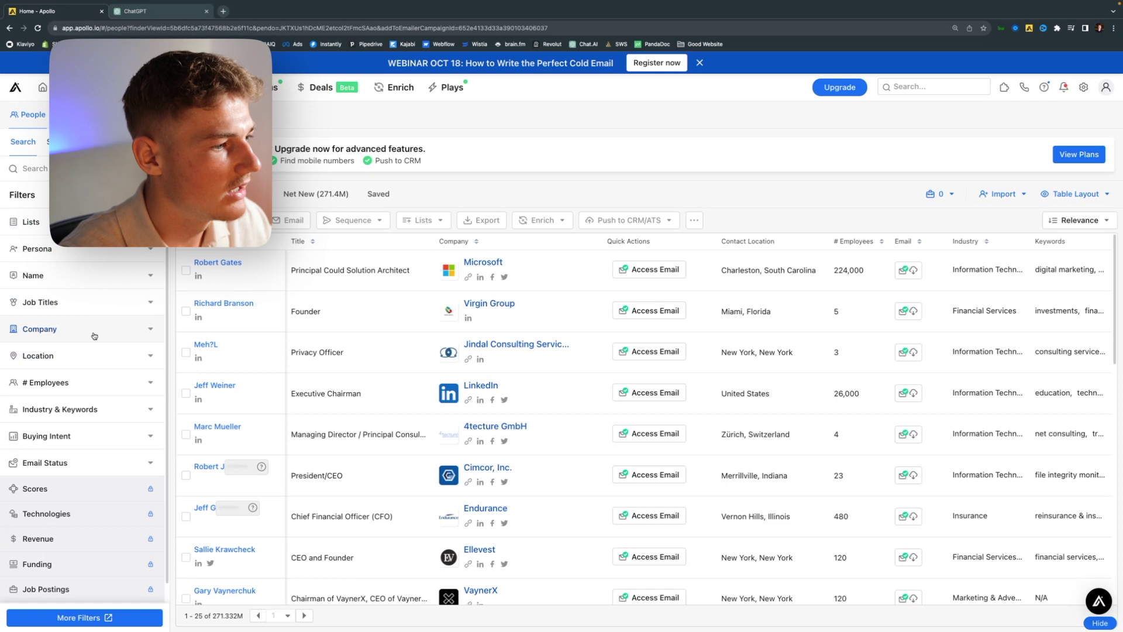
- Filter the people search to contacts located in the United States at companies with 11-20 employees
{"action": "left_click", "coordinate": [81, 359]}
{"action": "type", "text": "uni"}
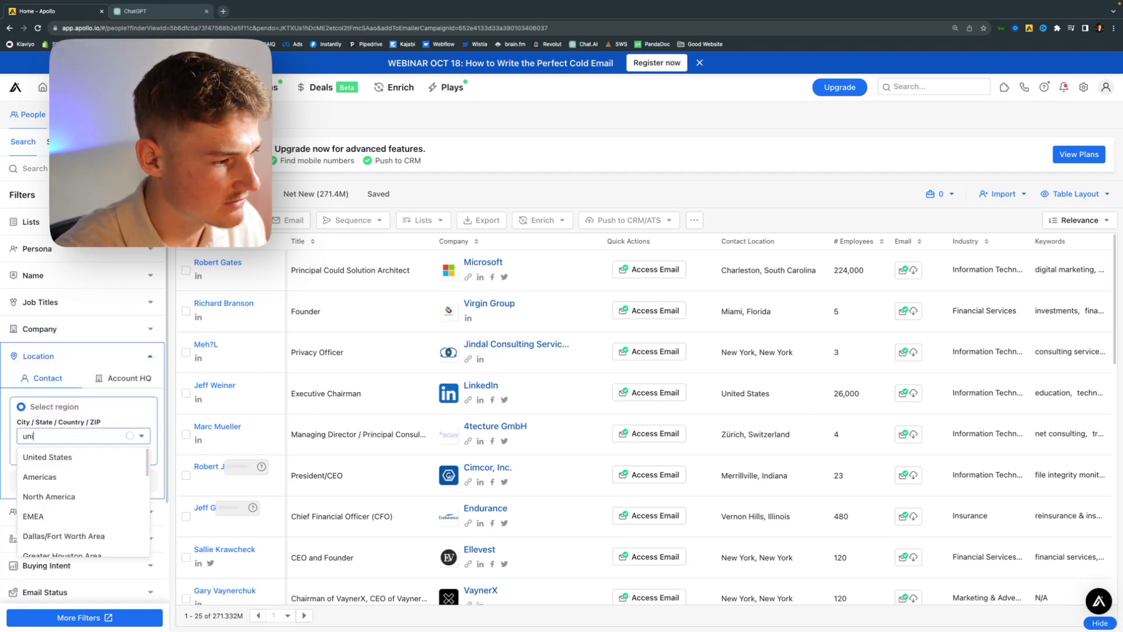
{"action": "key", "text": "Return"}
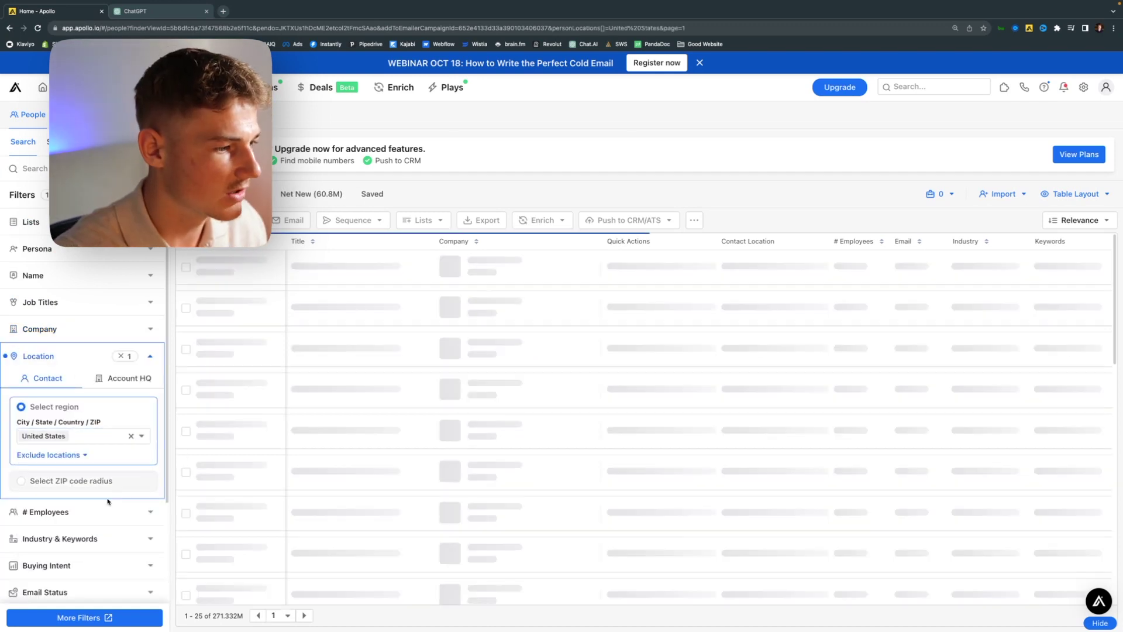
{"action": "left_click", "coordinate": [109, 505]}
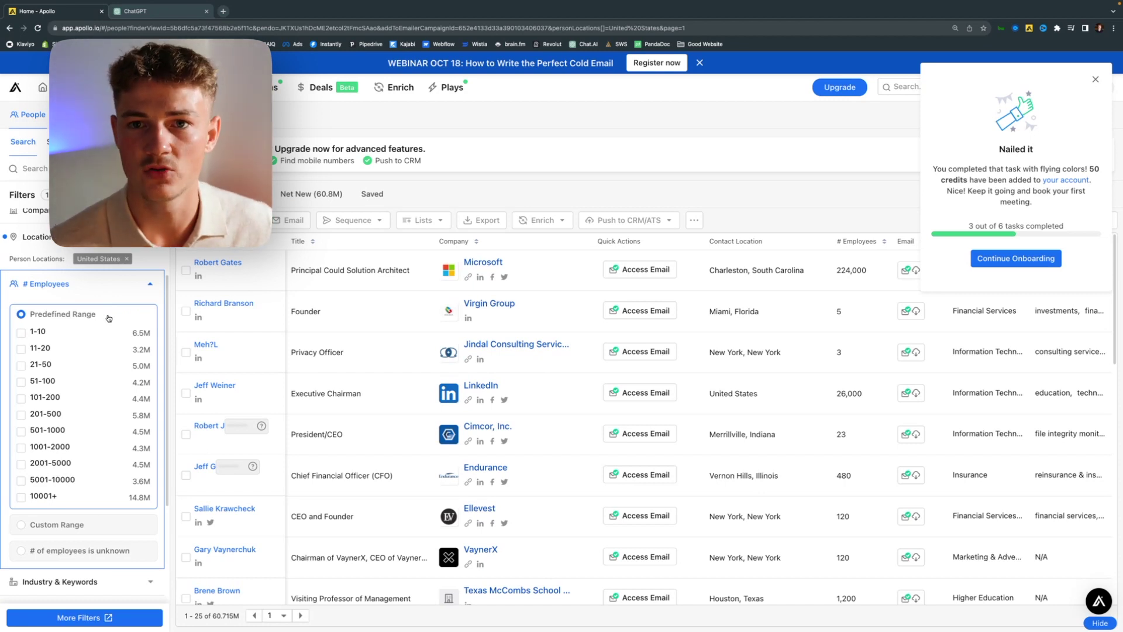
{"action": "left_click", "coordinate": [21, 348]}
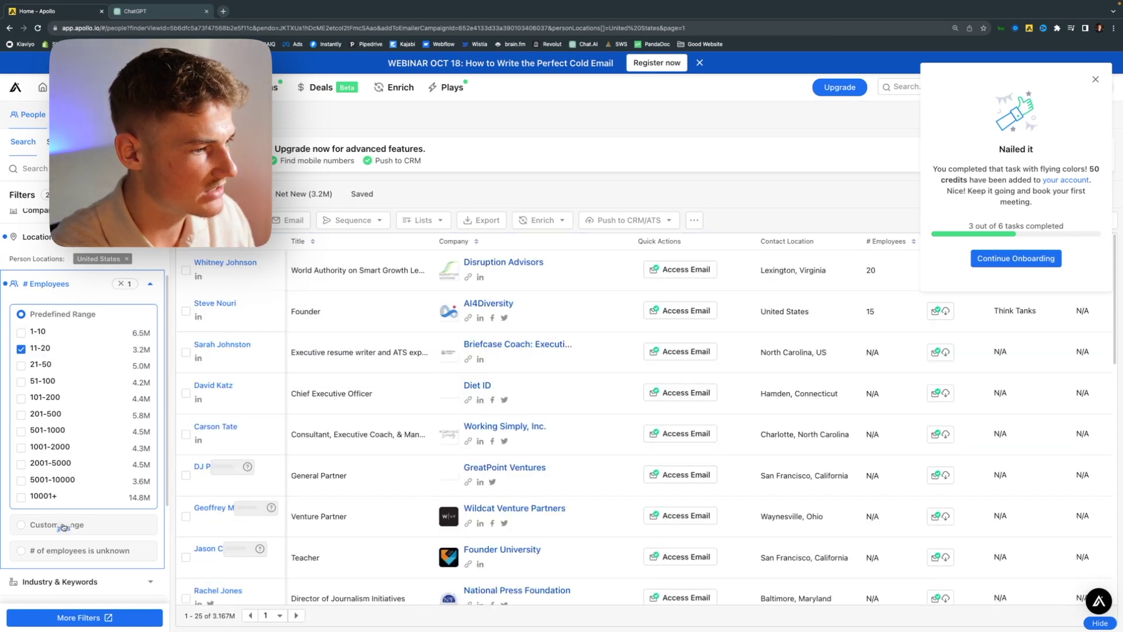
- Replace the predefined employee count filter with a custom range of 3 to 25 employees
{"action": "left_click", "coordinate": [64, 525]}
{"action": "left_click", "coordinate": [36, 359]}
{"action": "type", "text": "3"}
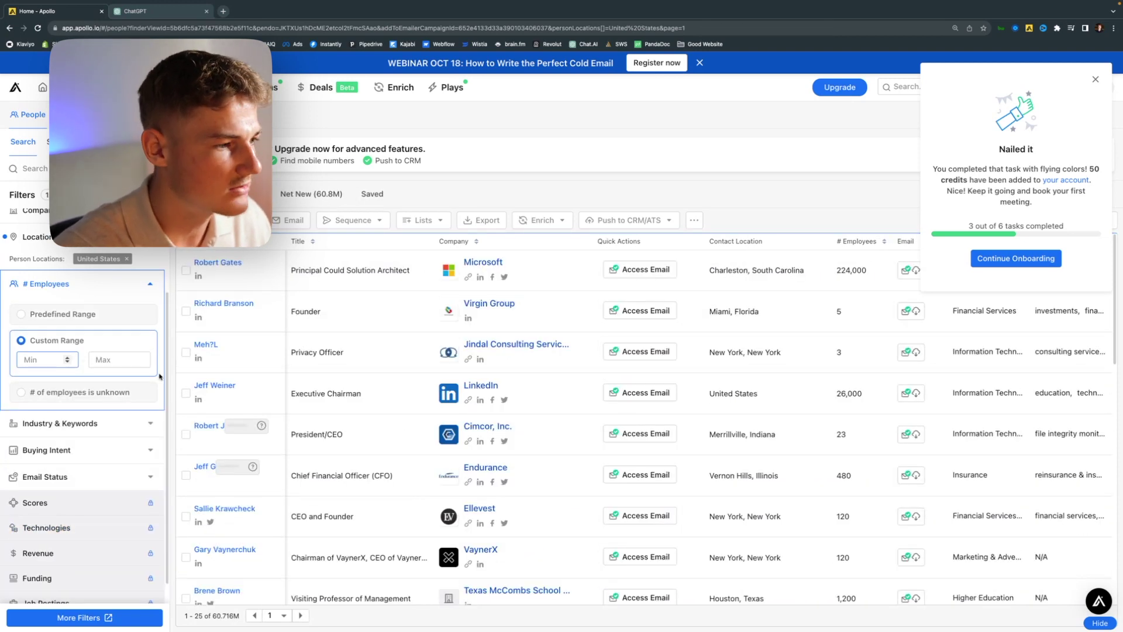
{"action": "key", "text": "Tab"}
{"action": "type", "text": "25"}
{"action": "left_click", "coordinate": [35, 361]}
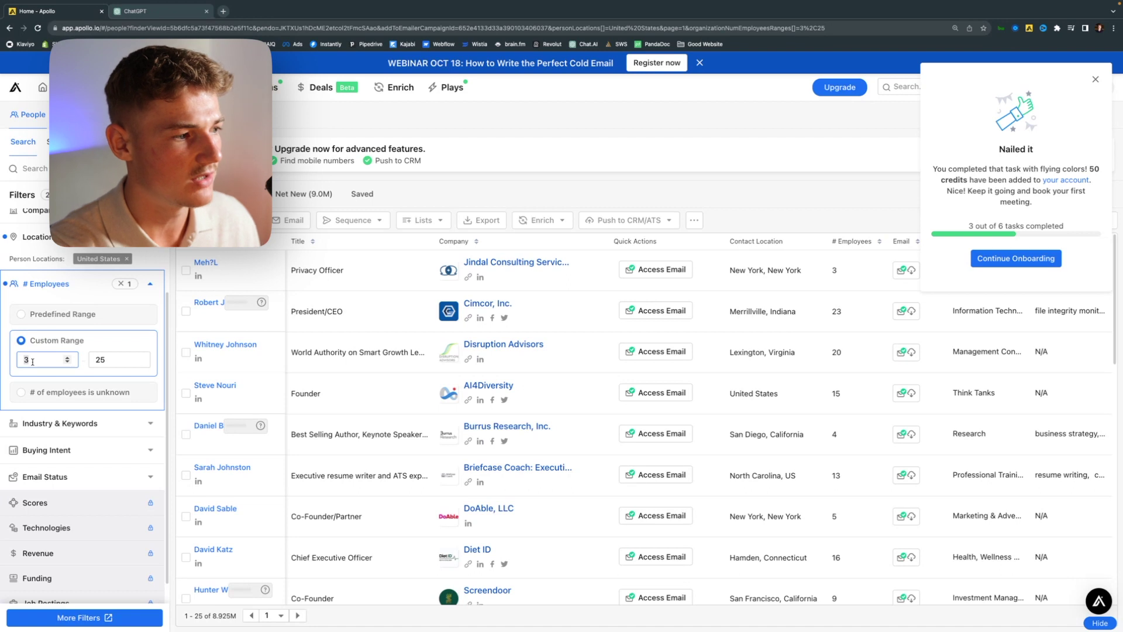
- Filter the people search to the apparel & fashion industry
{"action": "left_click", "coordinate": [55, 375]}
{"action": "left_click", "coordinate": [75, 316]}
{"action": "type", "text": "apparel"}
{"action": "left_click", "coordinate": [88, 341]}
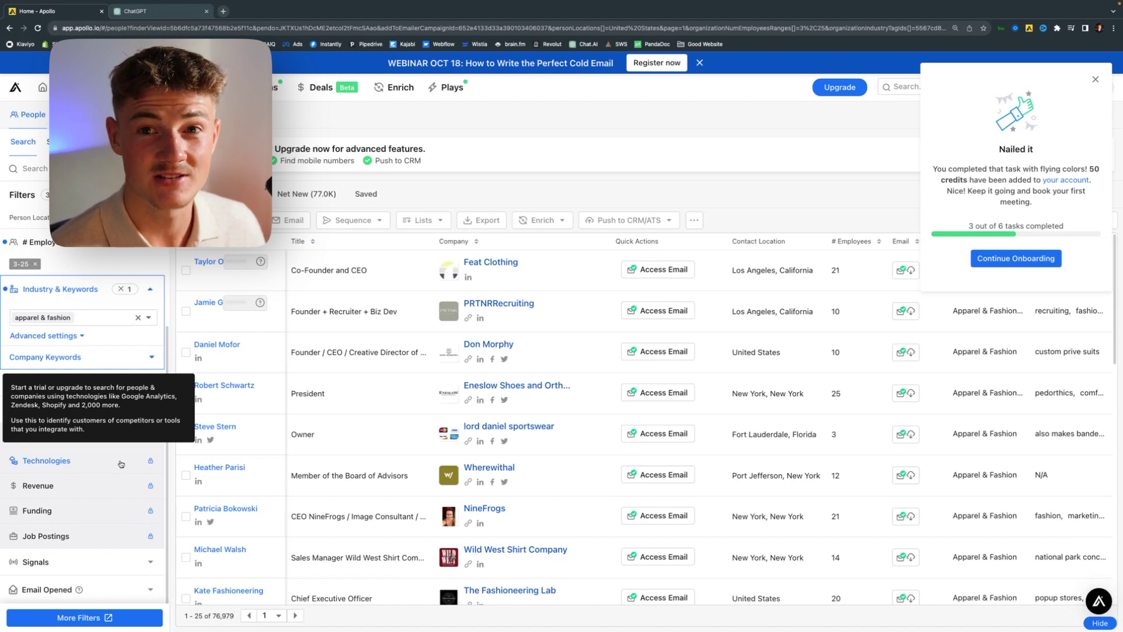
- Filter the job titles to owner, manager, director, founder and owner, and co-founder
{"action": "scroll", "coordinate": [88, 491], "scroll_direction": "up", "scroll_amount": 5}
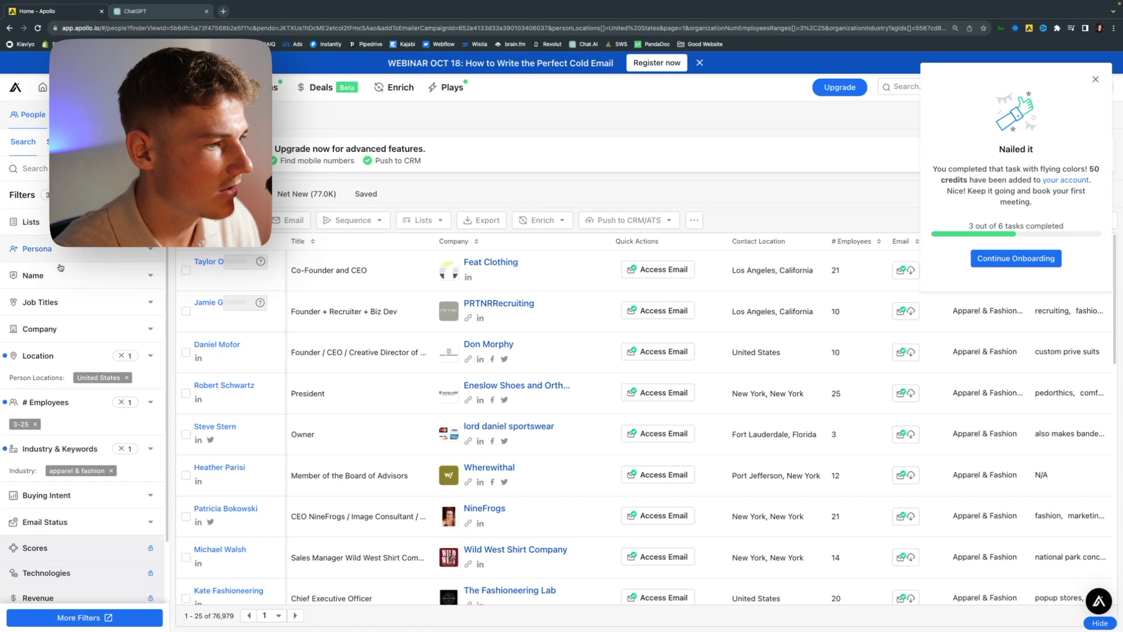
{"action": "left_click", "coordinate": [72, 305]}
{"action": "left_click", "coordinate": [73, 352]}
{"action": "scroll", "coordinate": [71, 380], "scroll_direction": "down", "scroll_amount": 3}
{"action": "left_click", "coordinate": [70, 364]}
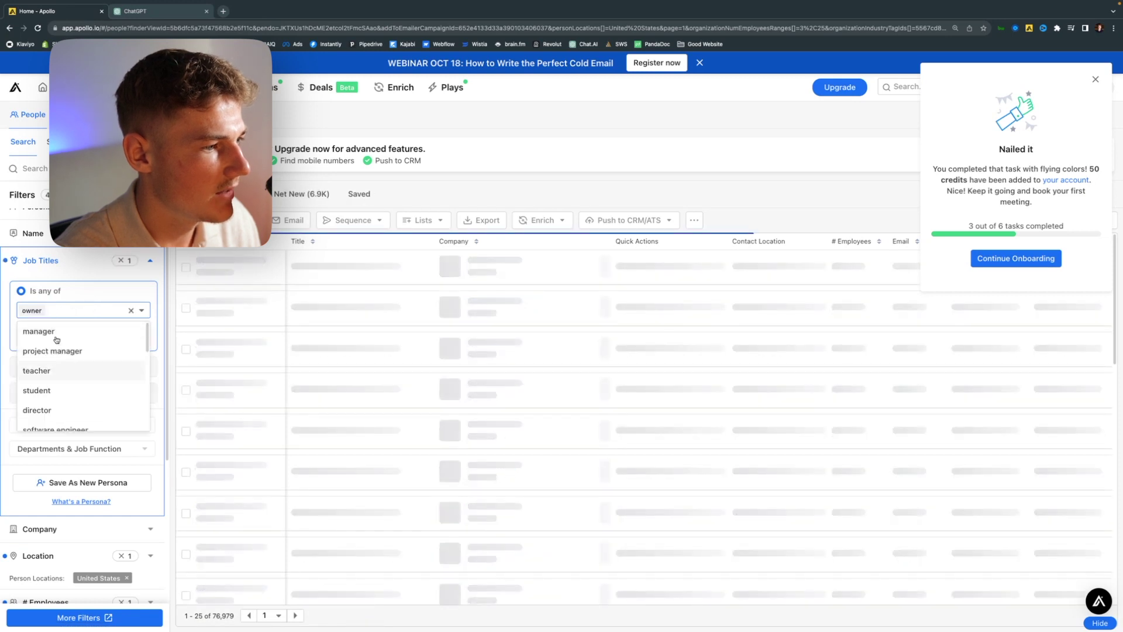
{"action": "left_click", "coordinate": [56, 332]}
{"action": "left_click", "coordinate": [89, 308]}
{"action": "scroll", "coordinate": [105, 359], "scroll_direction": "down", "scroll_amount": 1}
{"action": "left_click", "coordinate": [88, 377]}
{"action": "left_click", "coordinate": [95, 327]}
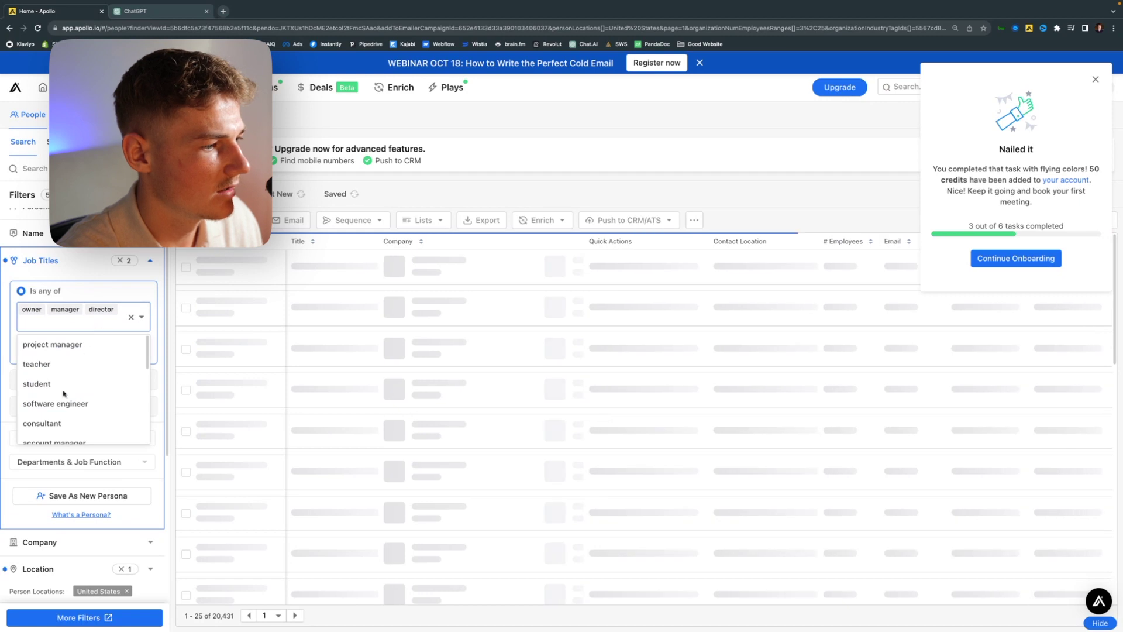
{"action": "type", "text": "founder"}
{"action": "left_click", "coordinate": [53, 381]}
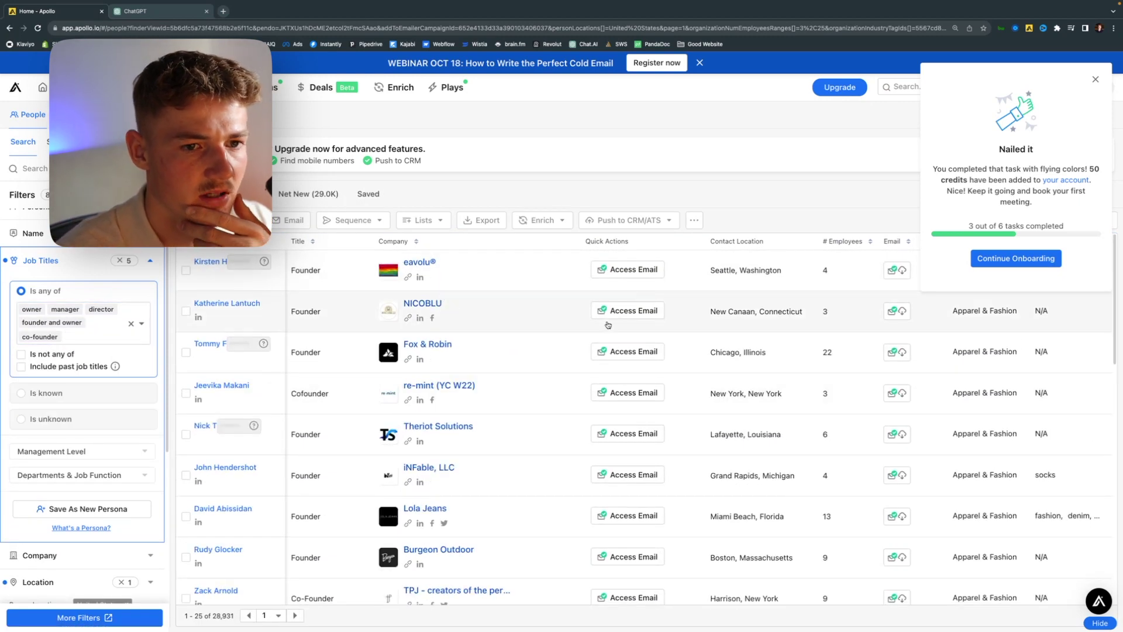
- Dismiss the onboarding notice and select 25 people from the results, with a maximum of 1 person per company
{"action": "left_click", "coordinate": [1095, 79]}
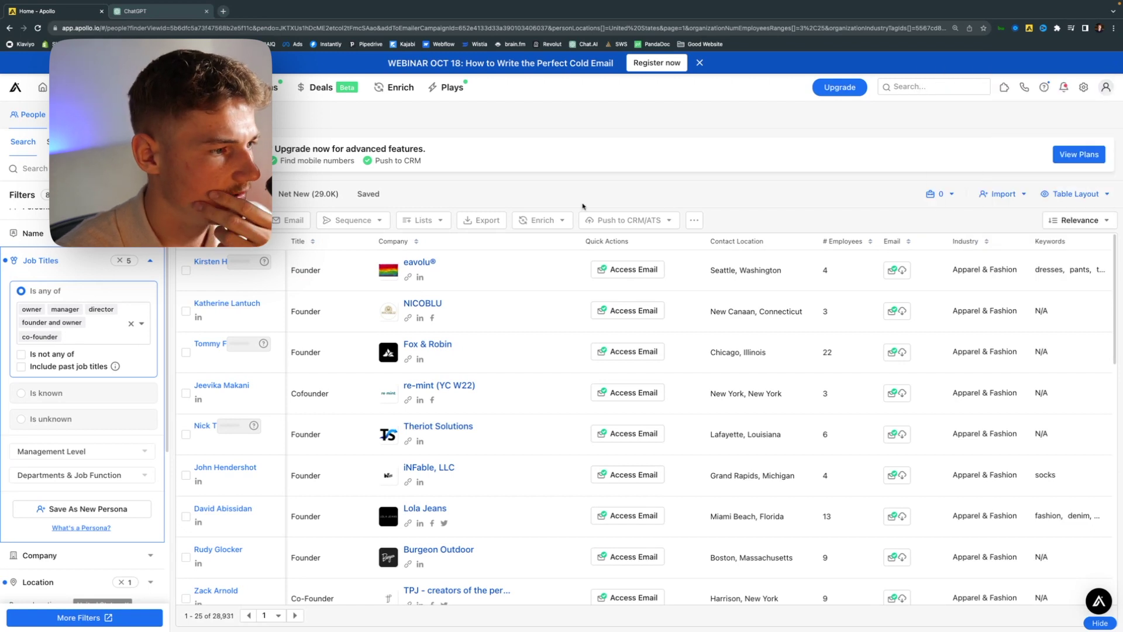
{"action": "left_click", "coordinate": [193, 220]}
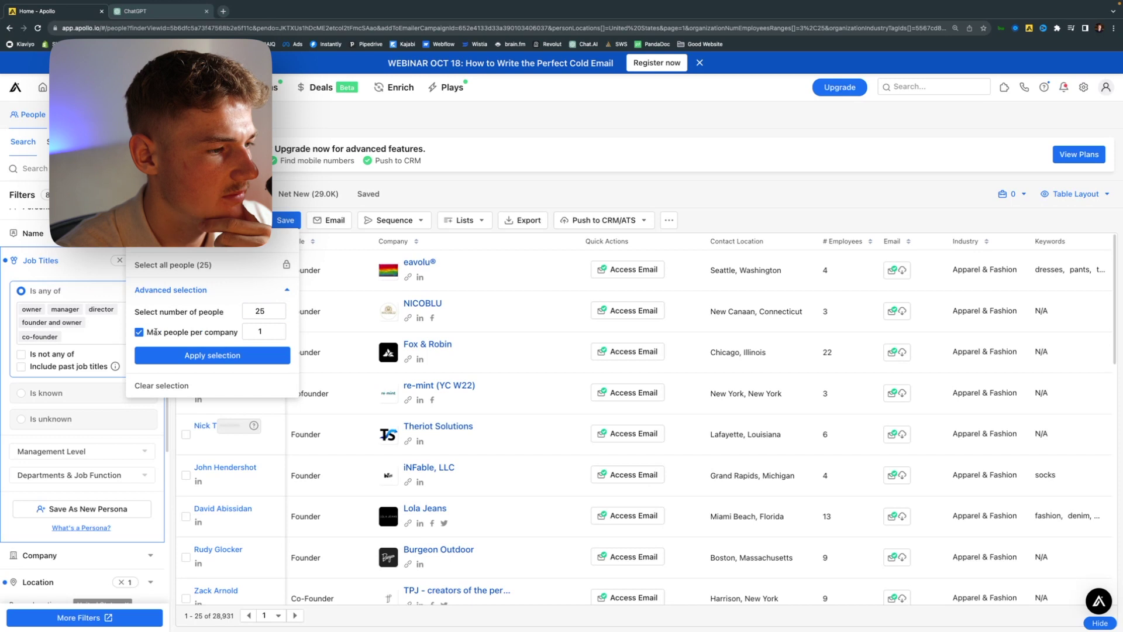
{"action": "left_click", "coordinate": [233, 354]}
{"action": "scroll", "coordinate": [585, 410], "scroll_direction": "down", "scroll_amount": 3}
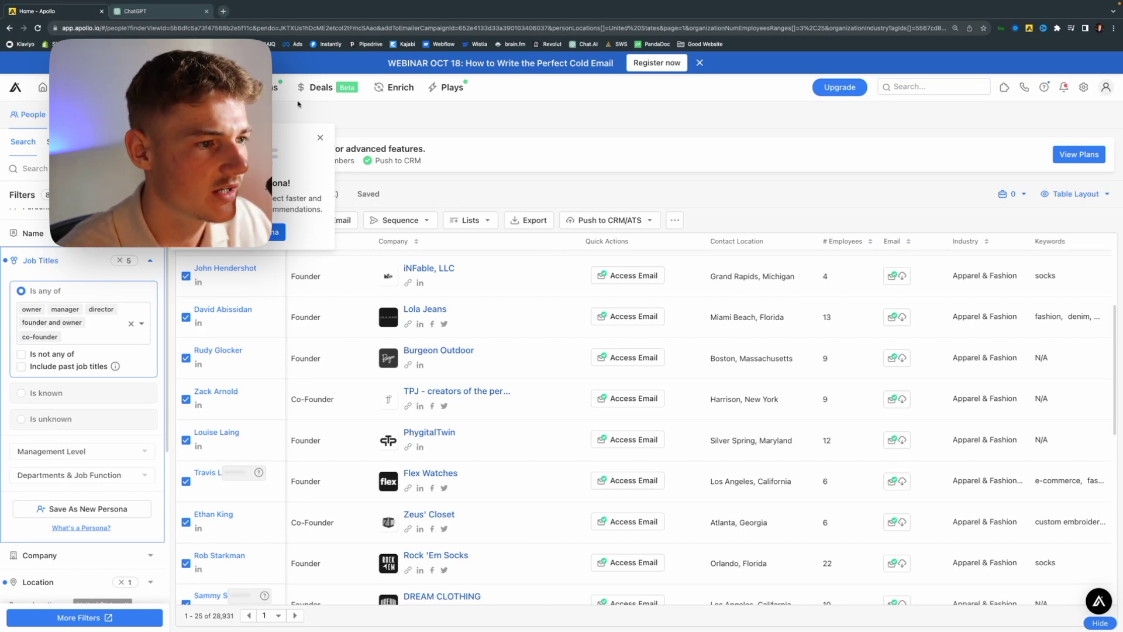
- Export the selected people as CSV, adding them to the "Apollo | Apparel | US" sequence, and save
{"action": "left_click", "coordinate": [528, 220]}
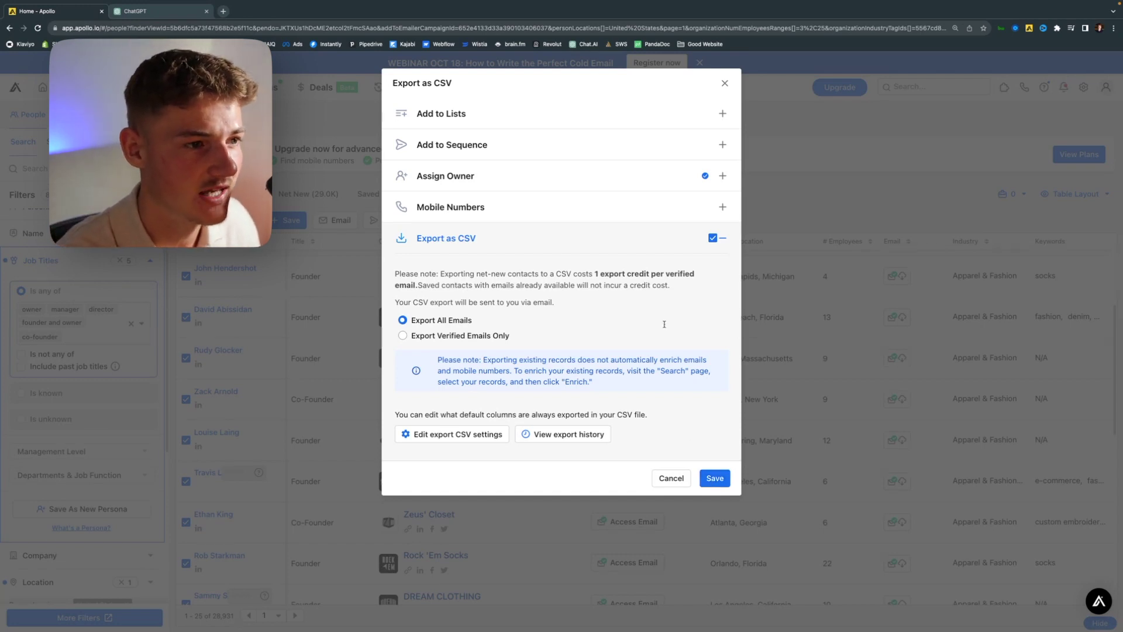
{"action": "left_click", "coordinate": [508, 146]}
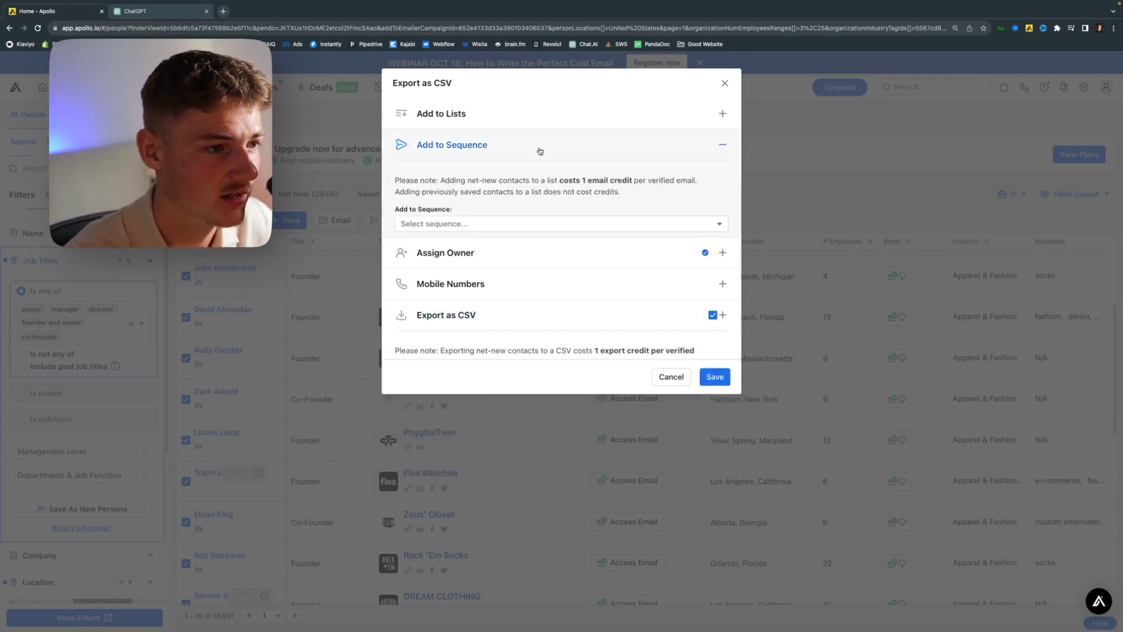
{"action": "left_click", "coordinate": [469, 223]}
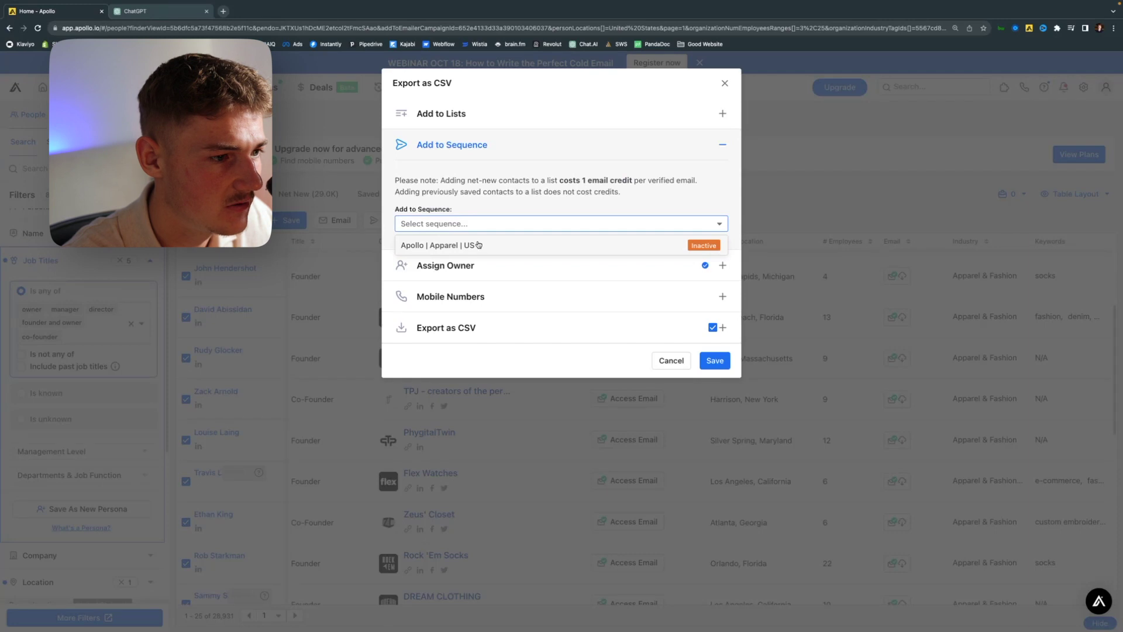
{"action": "left_click", "coordinate": [515, 246]}
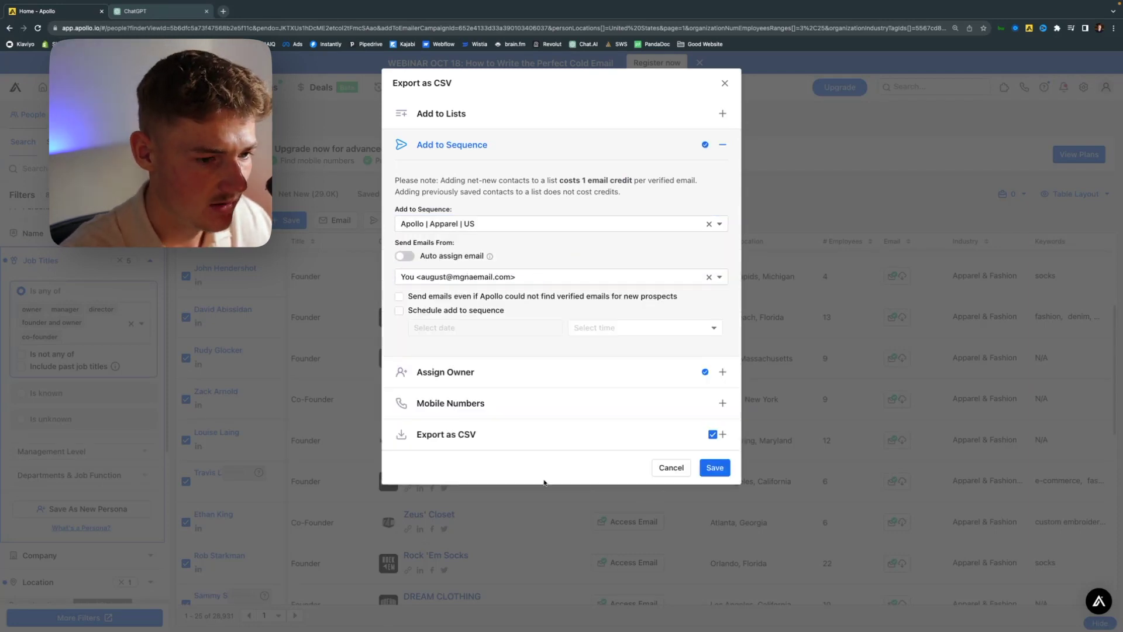
{"action": "left_click", "coordinate": [716, 468]}
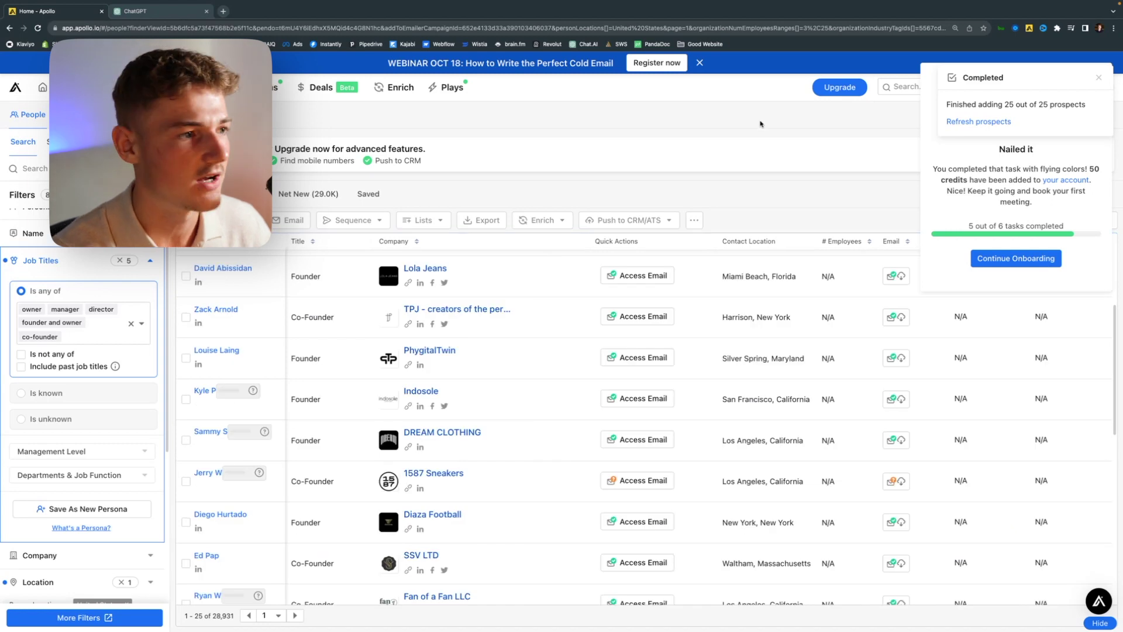
- Open the list of sequences
{"action": "mouse_move", "coordinate": [260, 87]}
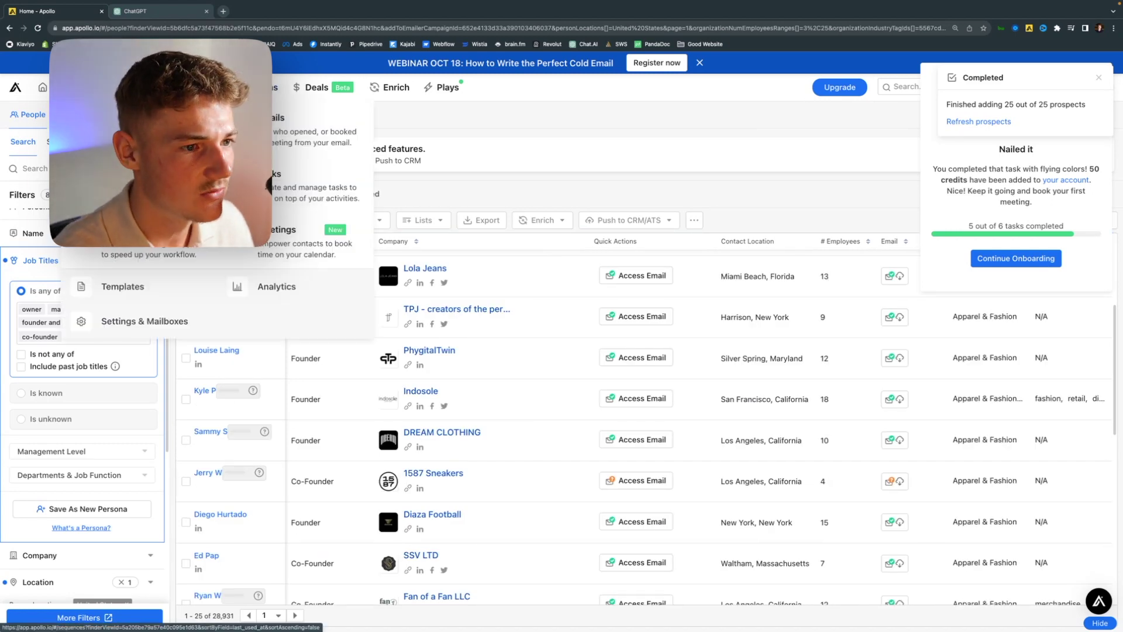